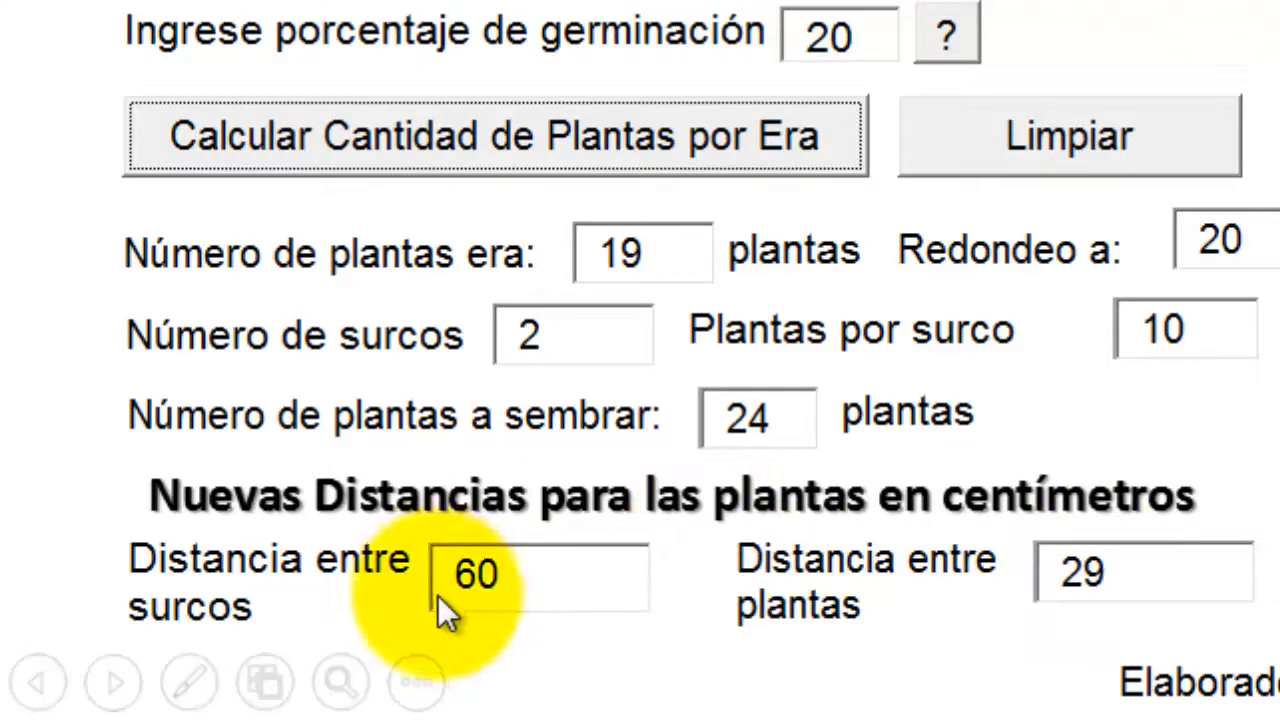
- Find GeoGebra by searching the computer for "geo", launch it and maximize its window
key("super")
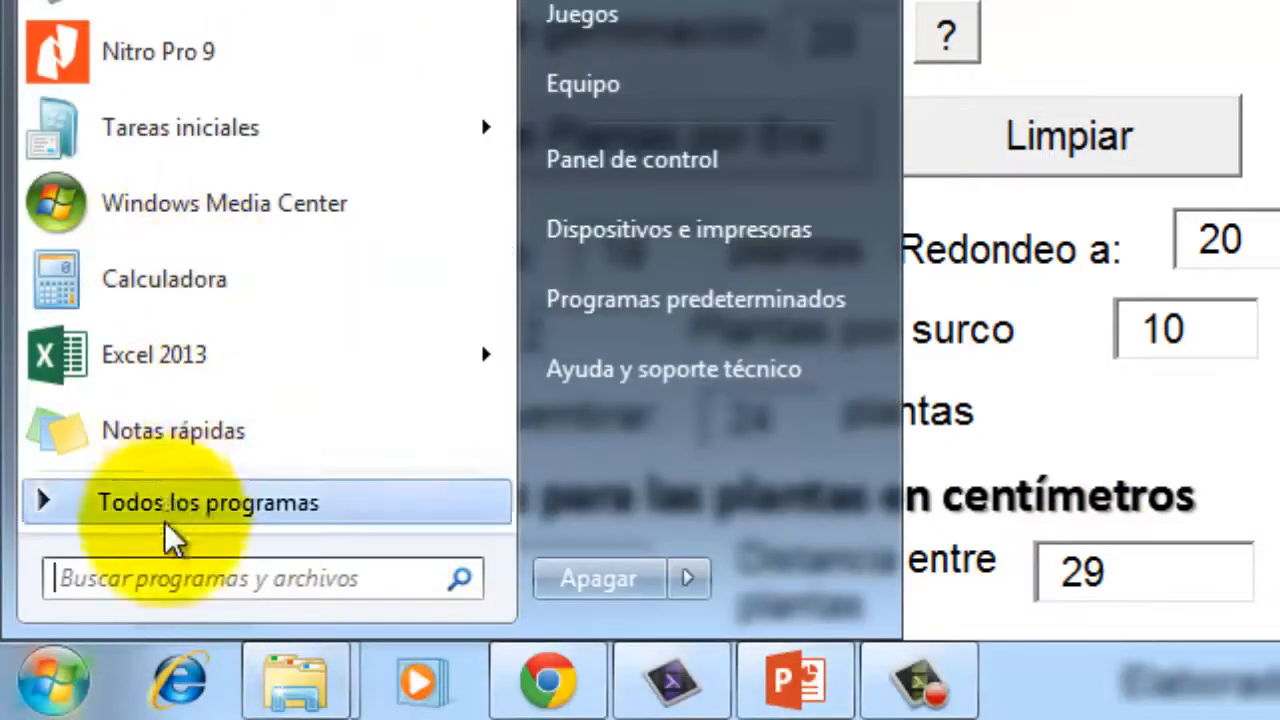
type("ge")
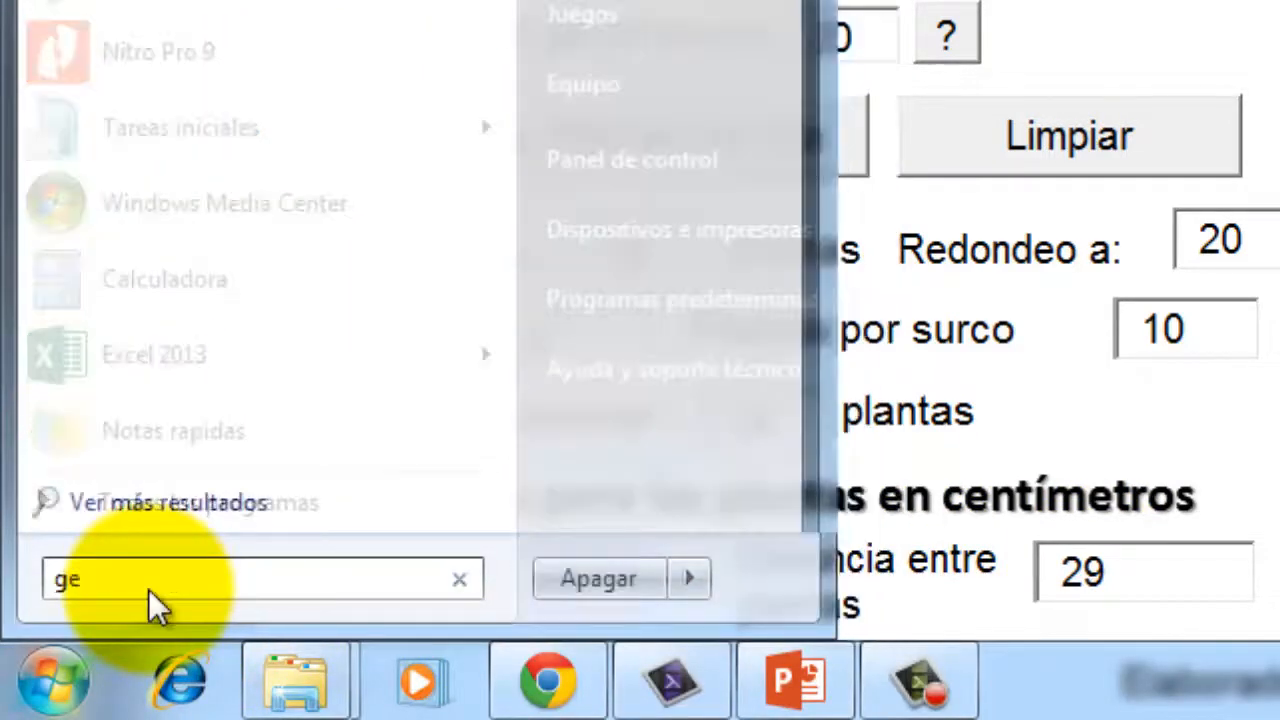
type("o")
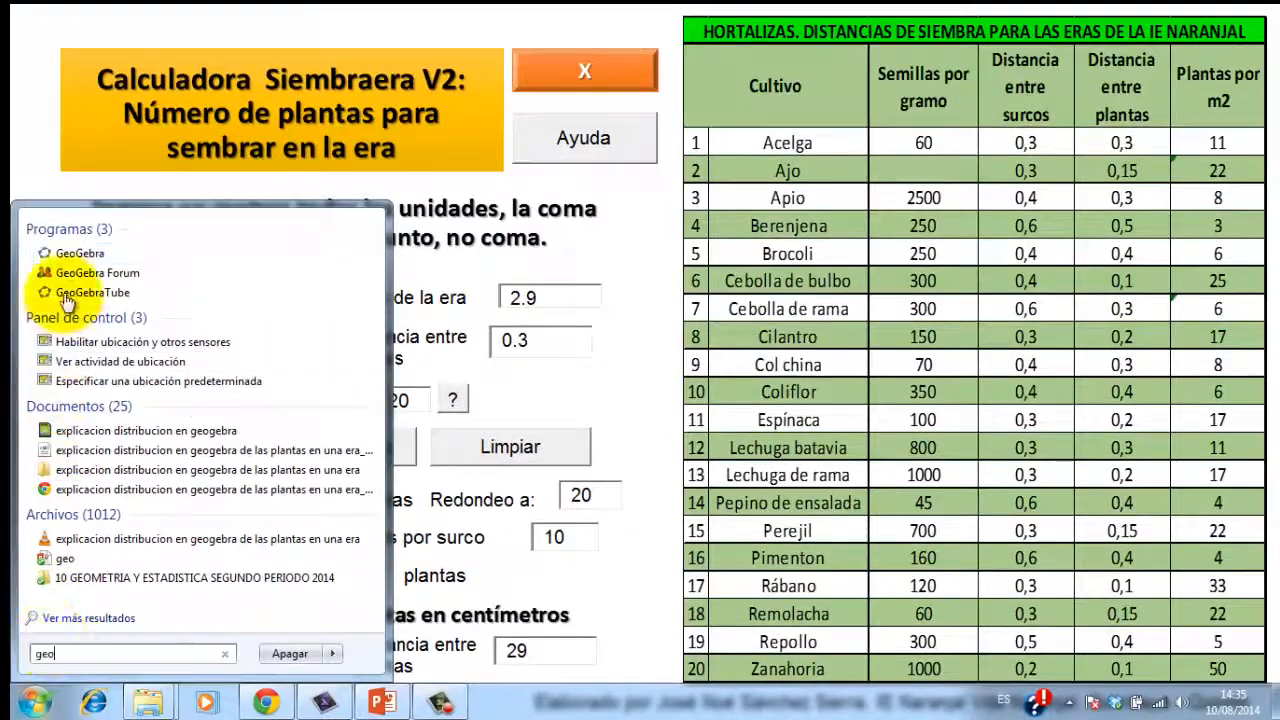
left_click(66, 254)
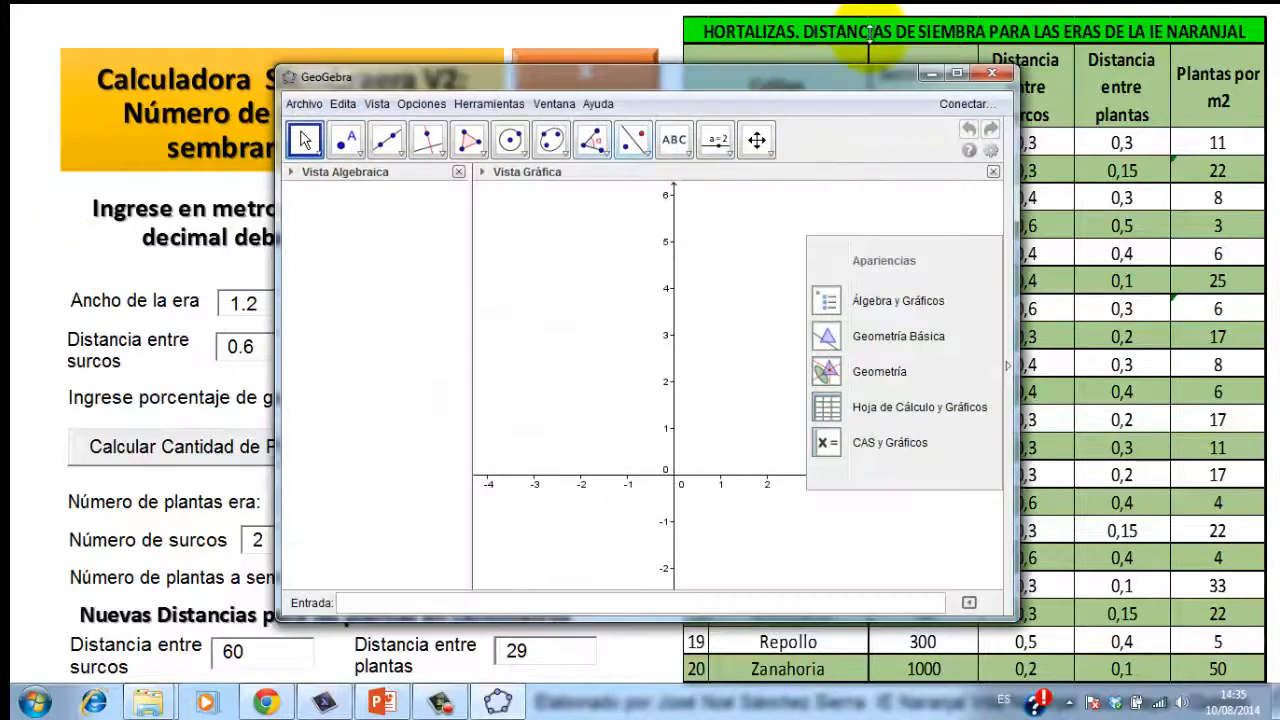
left_click(957, 73)
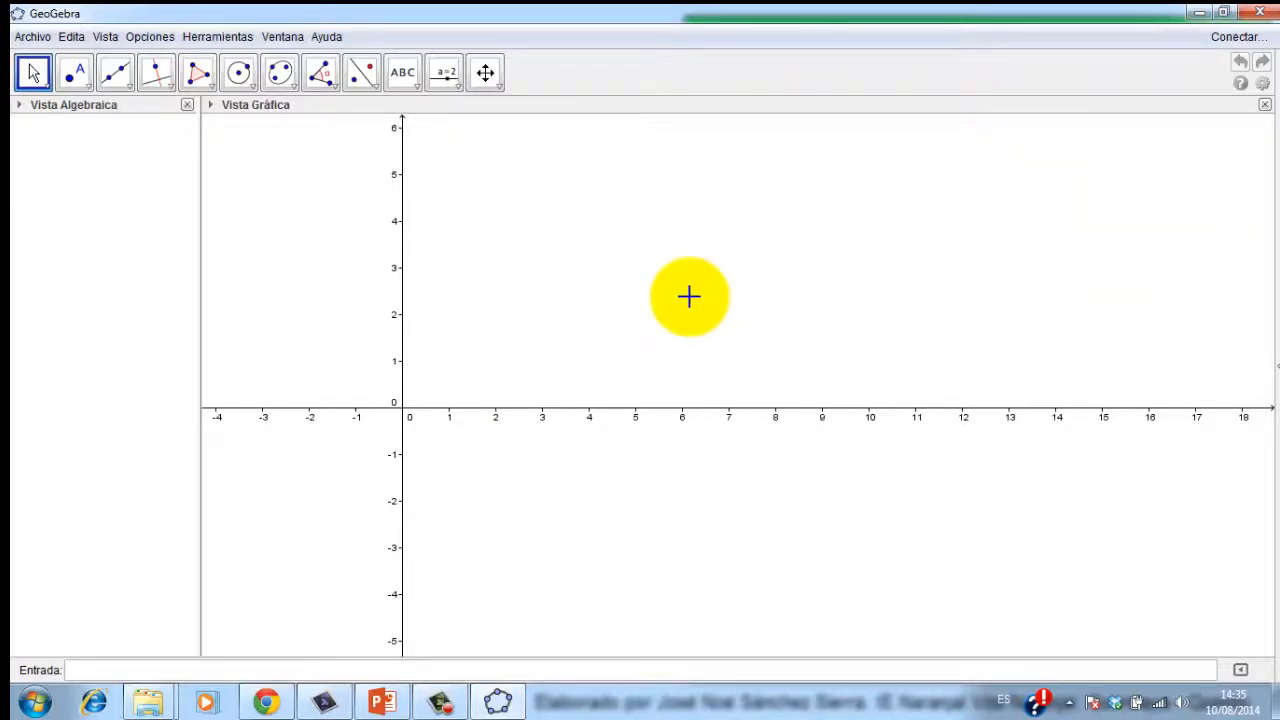
- Set the graphics view dimensions to x Mín -10, x Máx 310 and y Máx 130 in its preferences
right_click(583, 268)
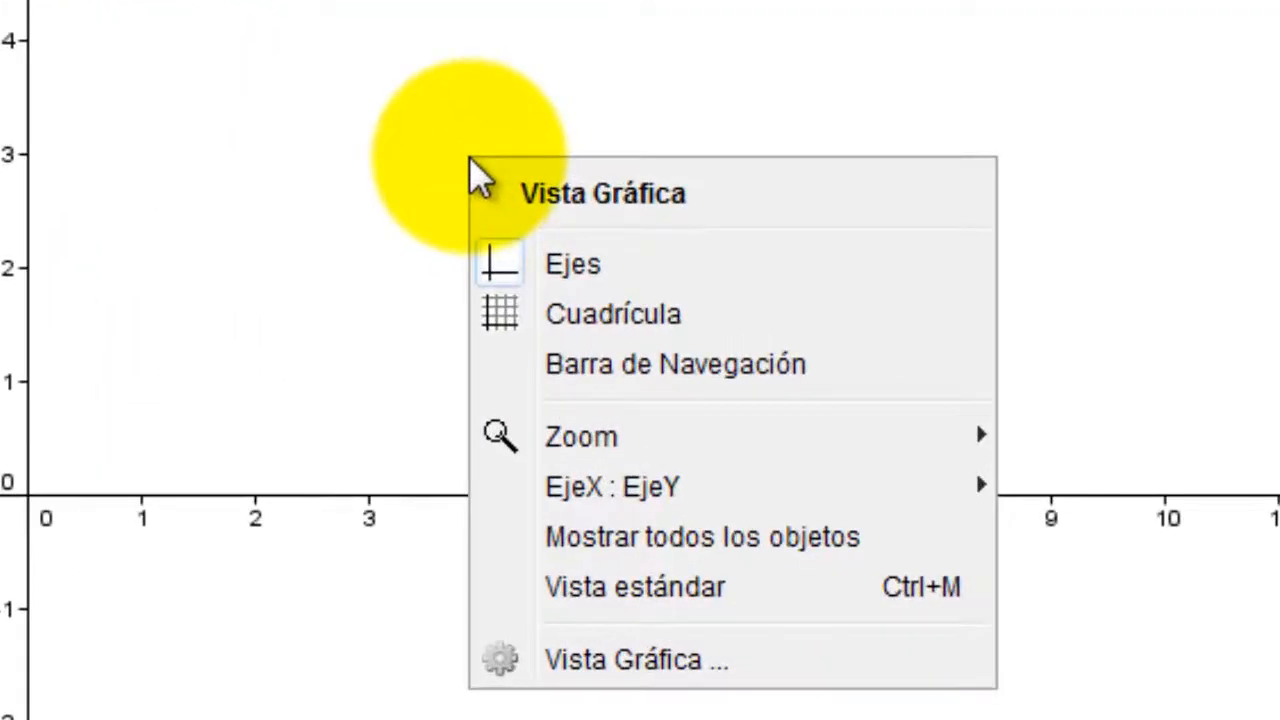
left_click(725, 658)
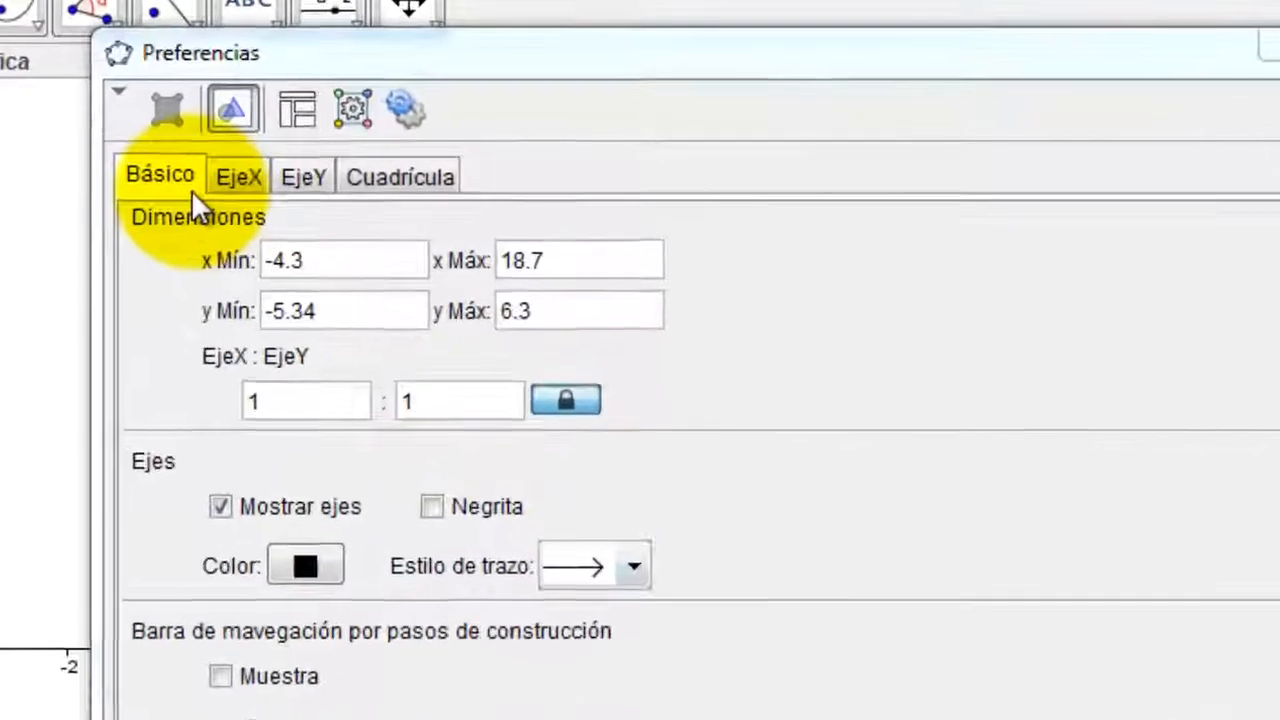
left_click(274, 261)
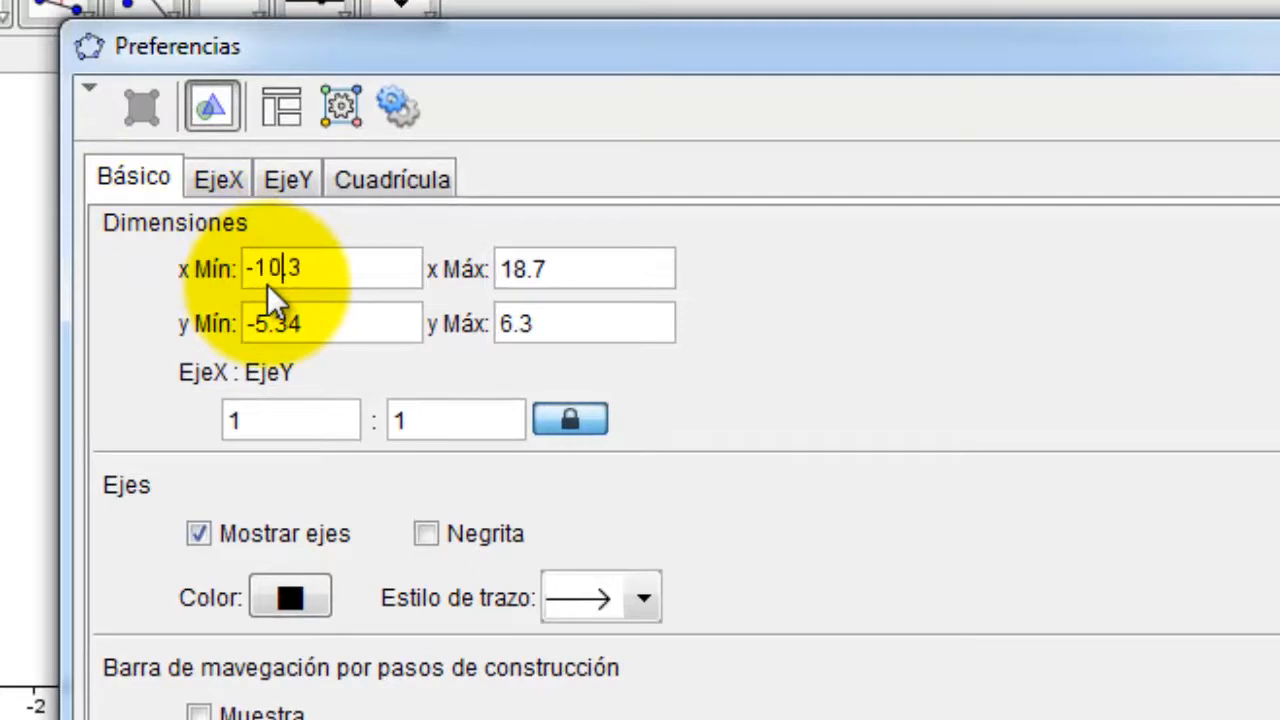
left_click(567, 277)
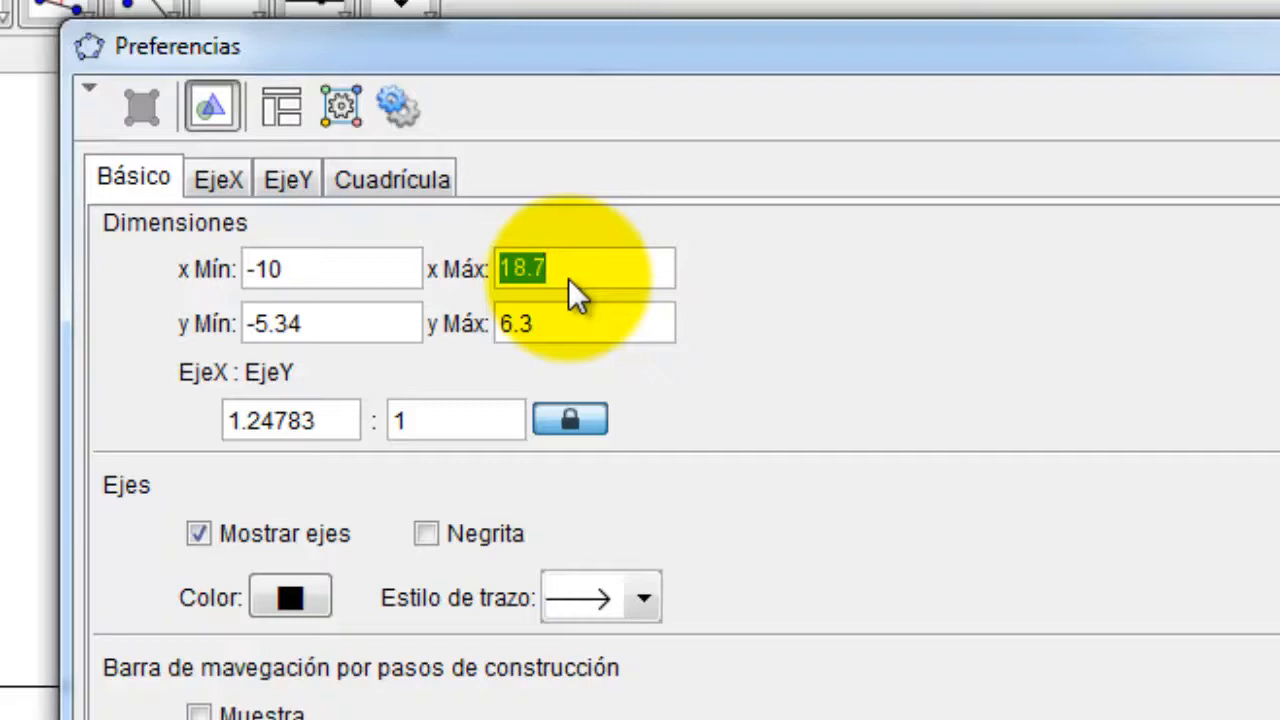
type("310")
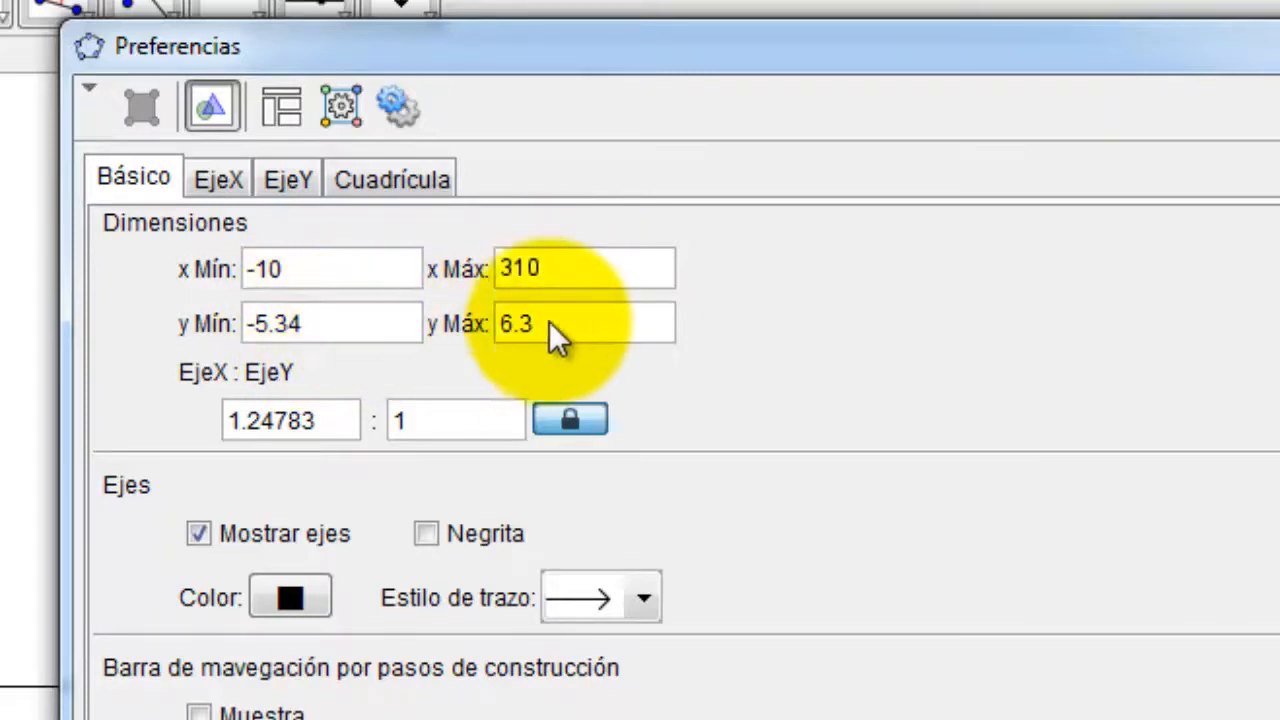
left_click(582, 322)
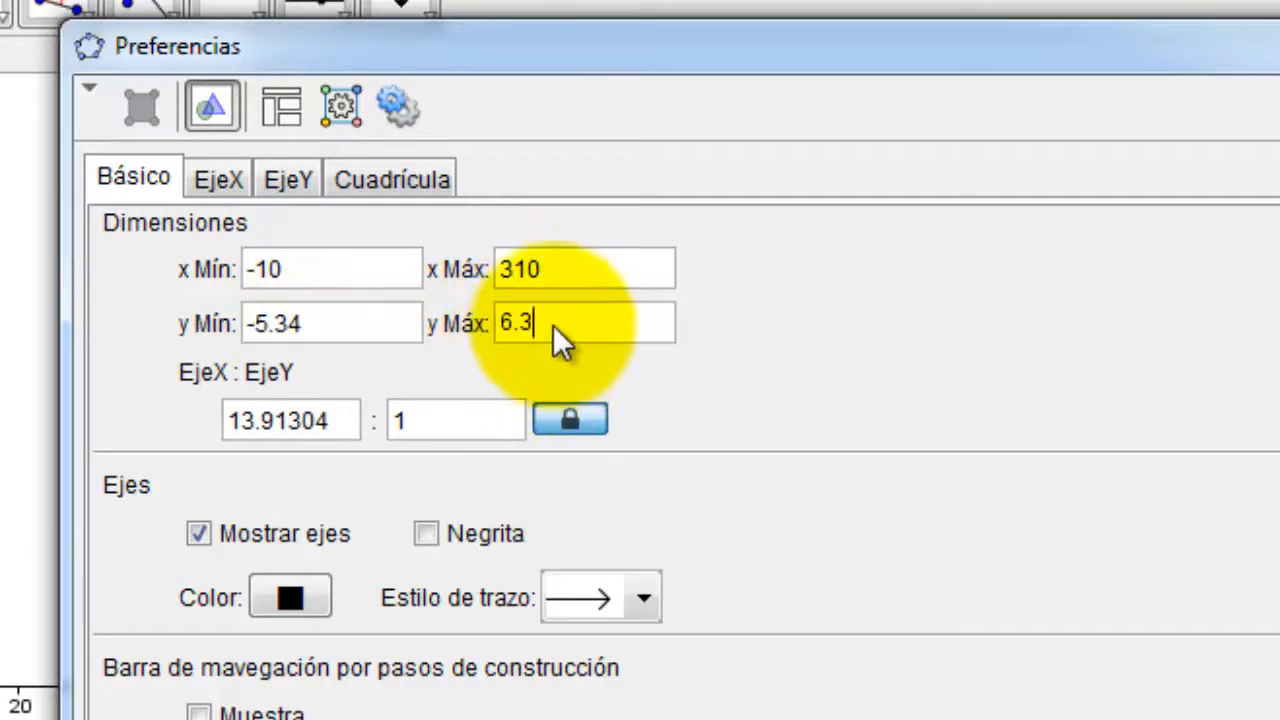
key("BackSpace")
key("BackSpace")
type("1")
left_click(352, 319)
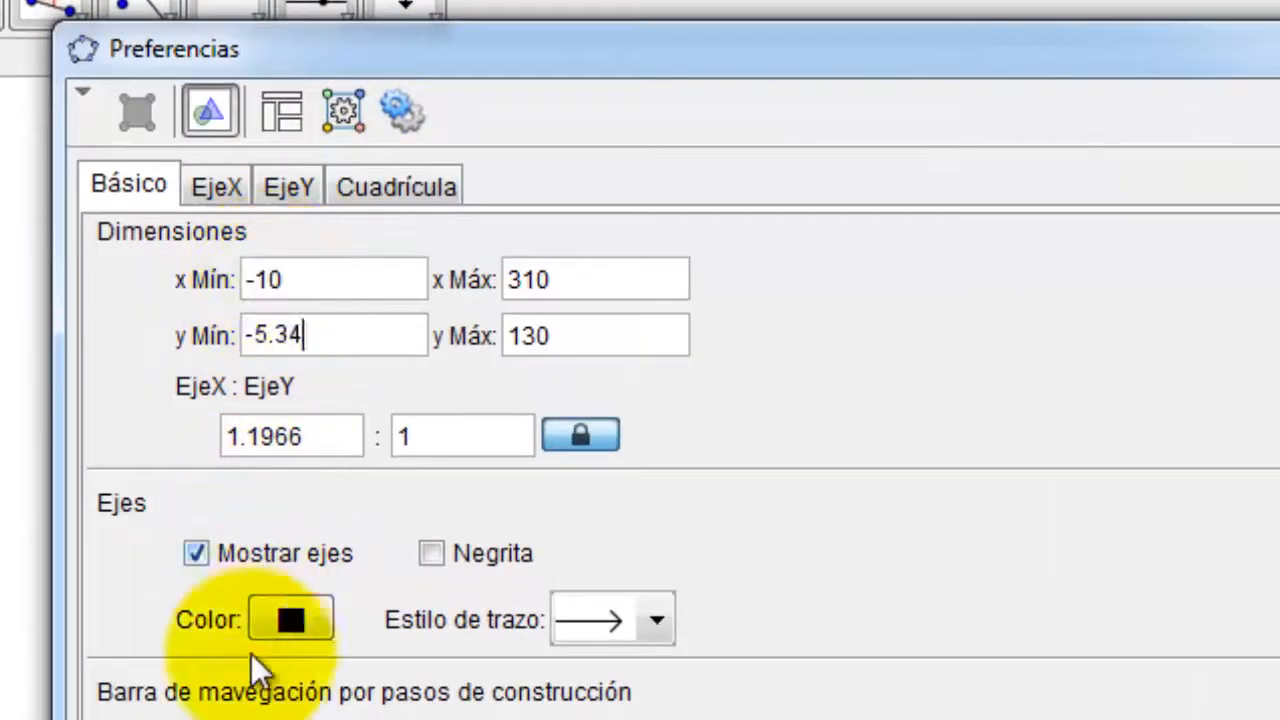
- Enable a fixed graduation distance on the X axis and set it to 10
left_click(214, 188)
left_click(226, 462)
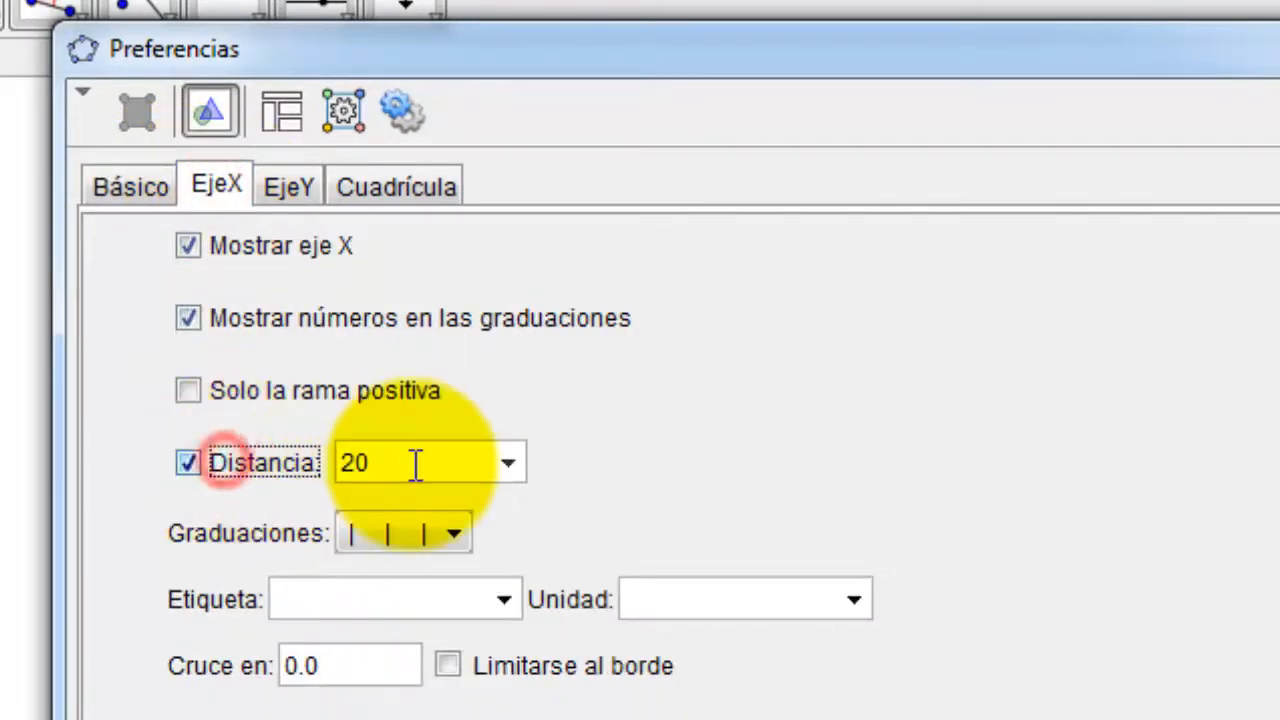
left_click(410, 462)
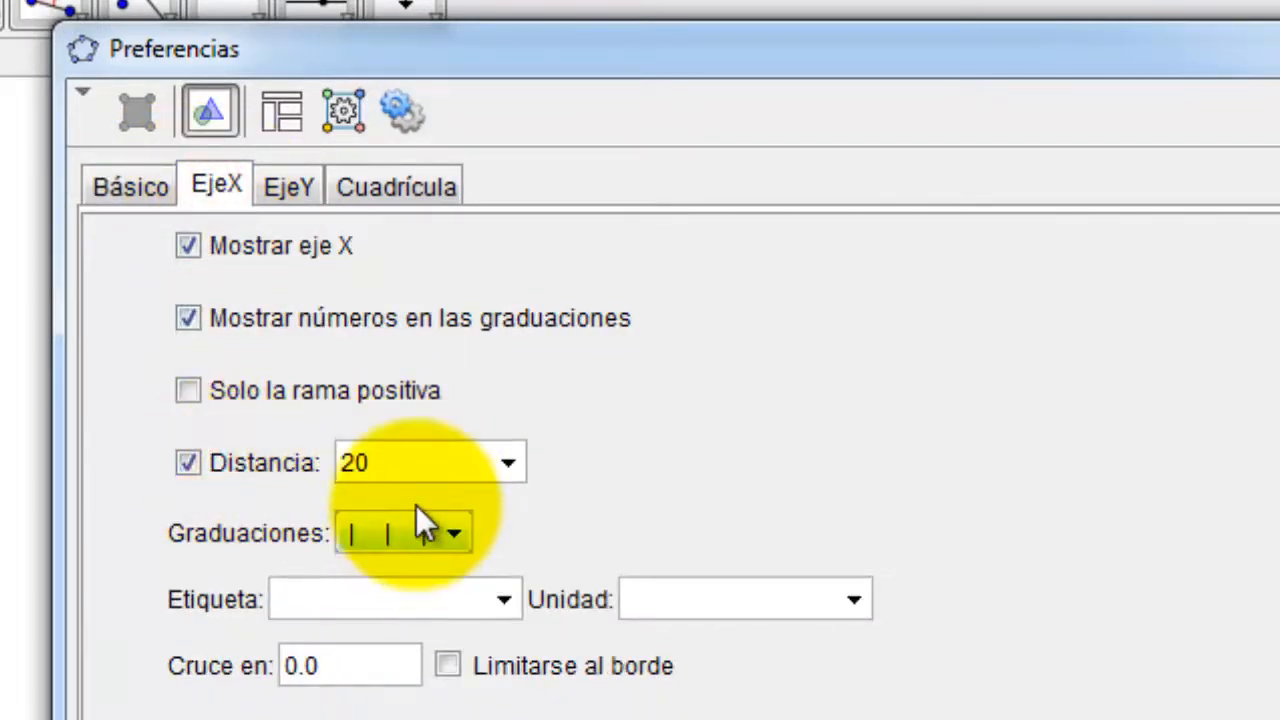
key("BackSpace")
key("BackSpace")
type("10")
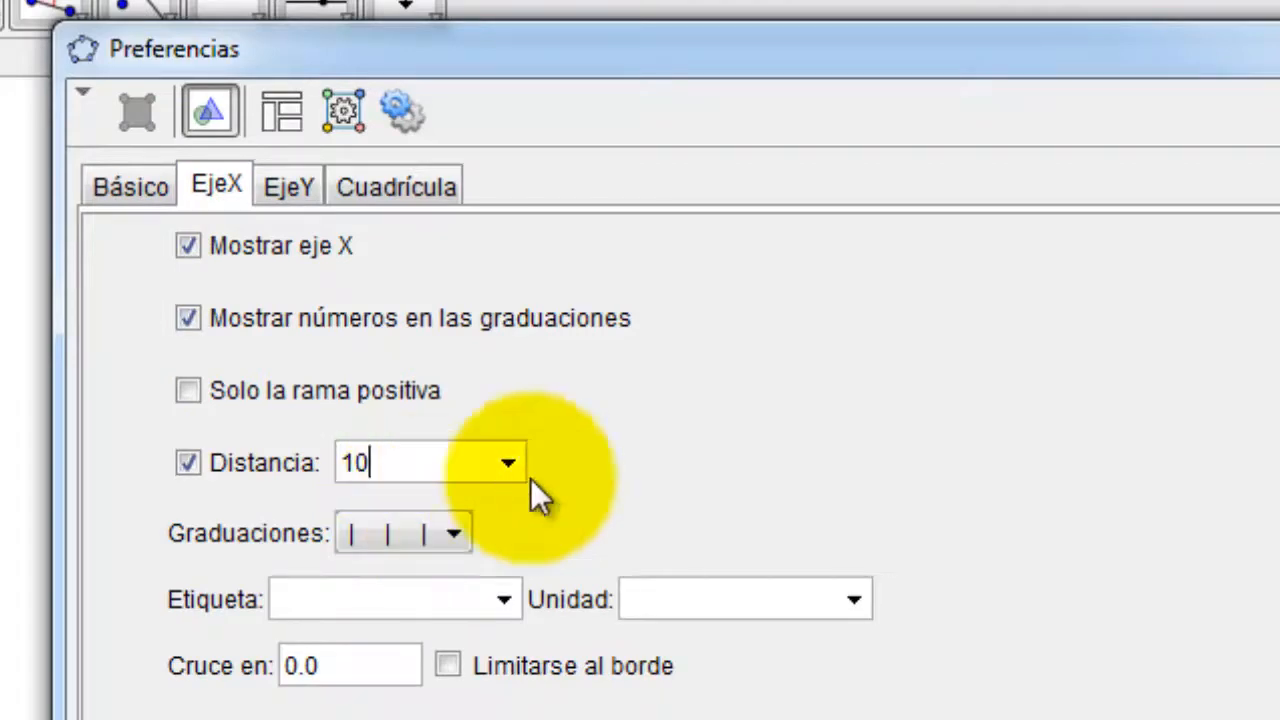
- Enable a fixed graduation distance of 10 on the Y axis
left_click(287, 187)
left_click(245, 478)
left_click(381, 462)
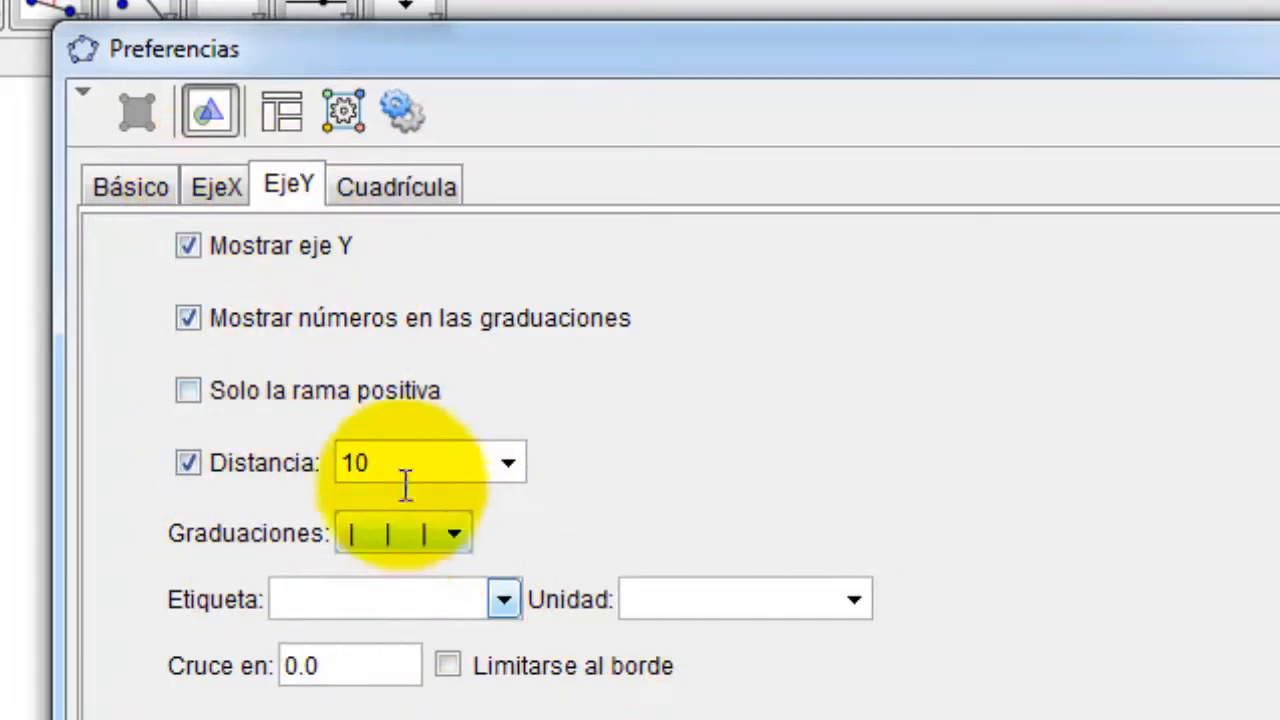
- Limit both the Y axis and the X axis to their positive branch only
left_click(198, 392)
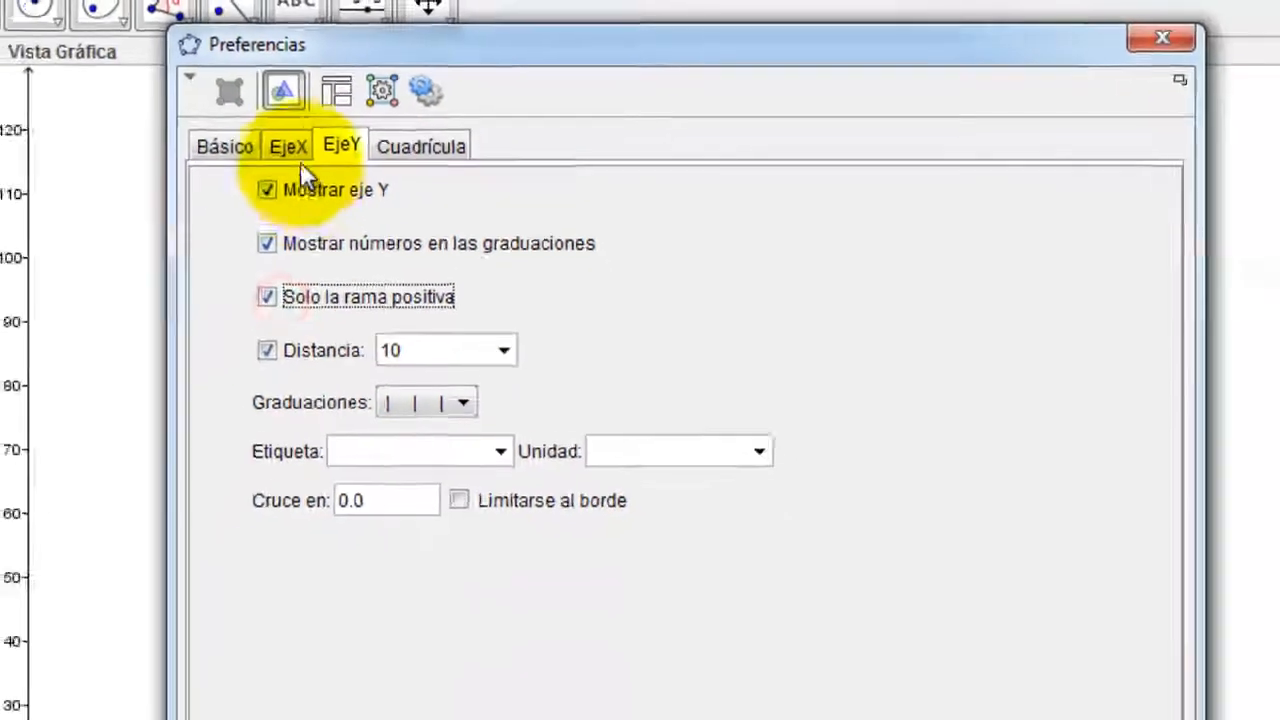
left_click(288, 147)
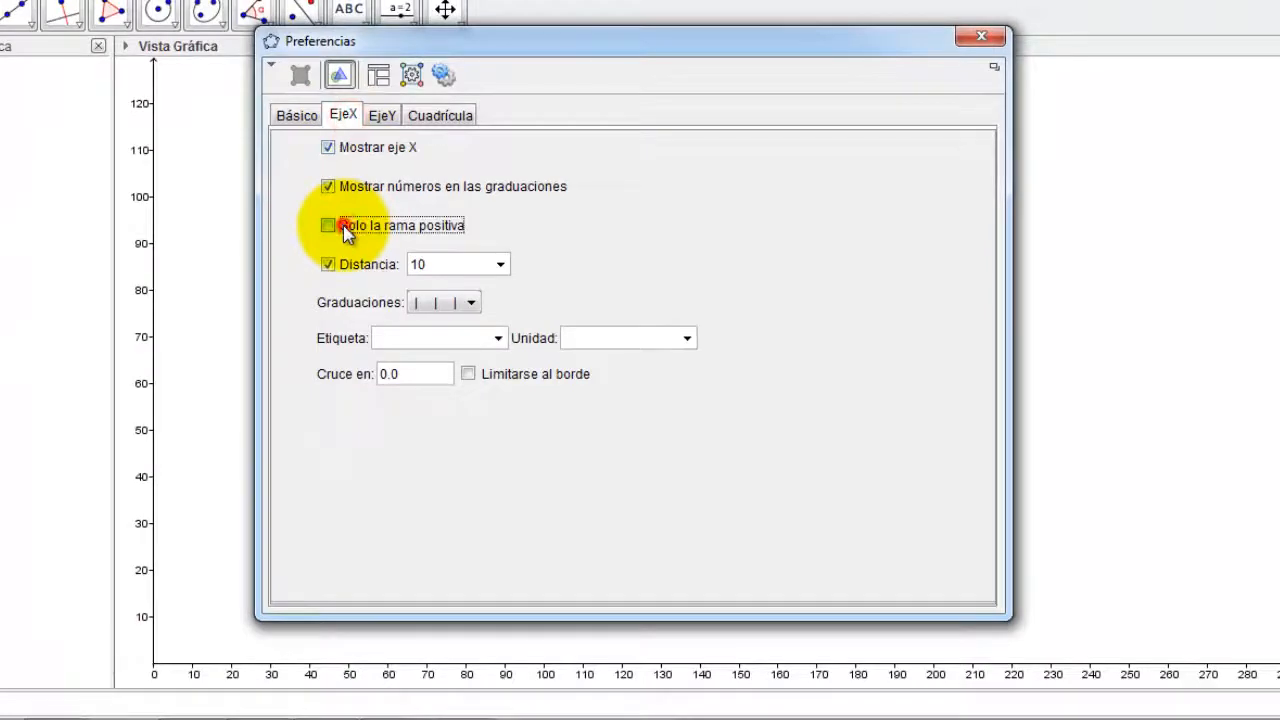
left_click(344, 228)
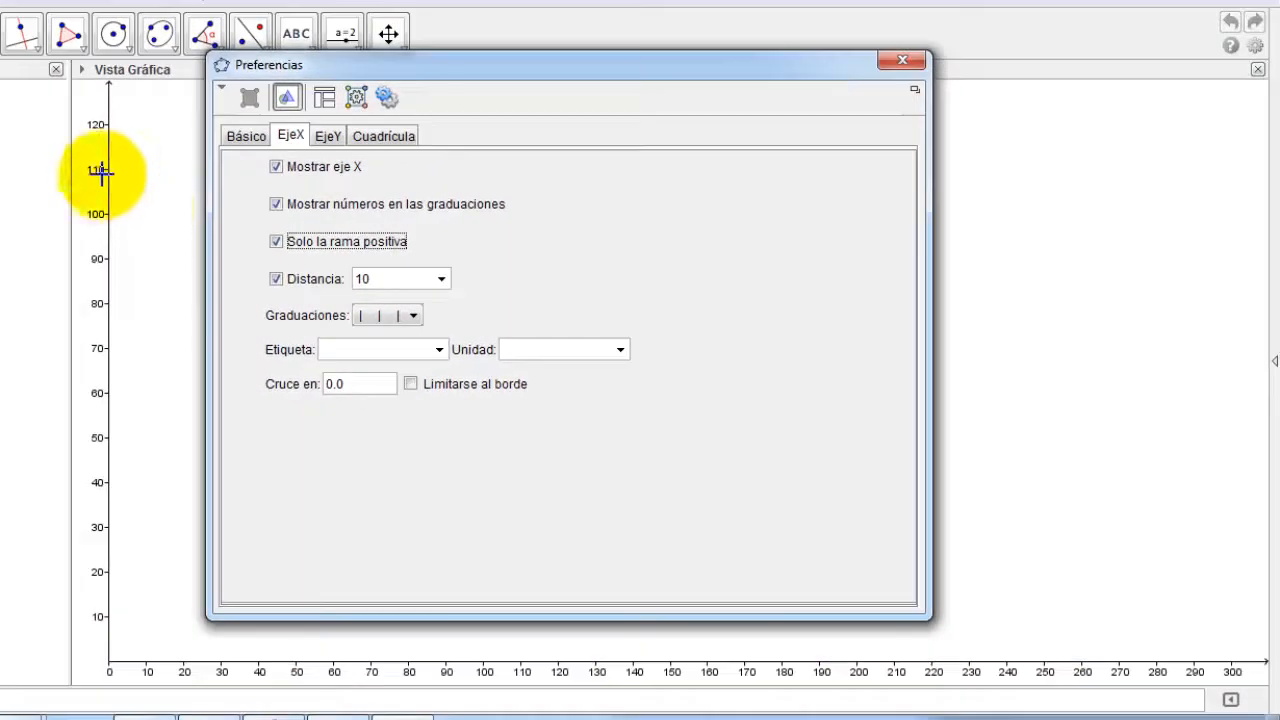
- Show the Cartesian grid in the graphics view and close the preferences
left_click(377, 139)
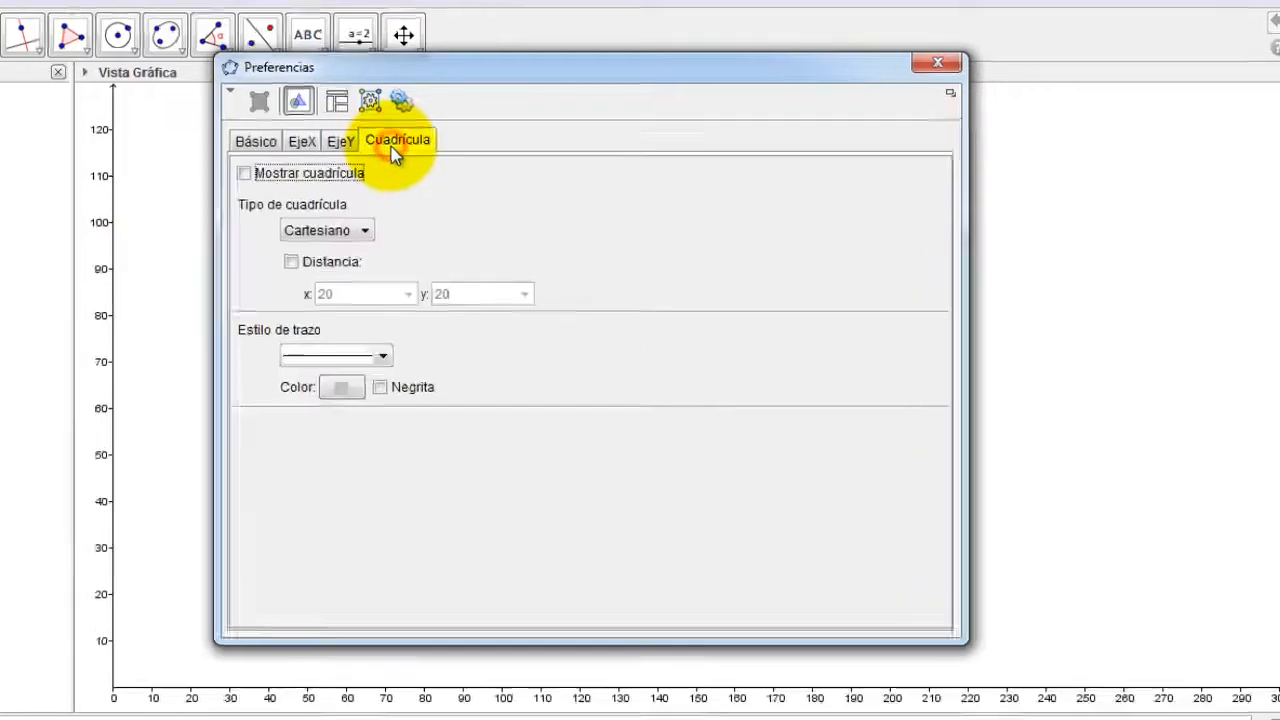
left_click(345, 174)
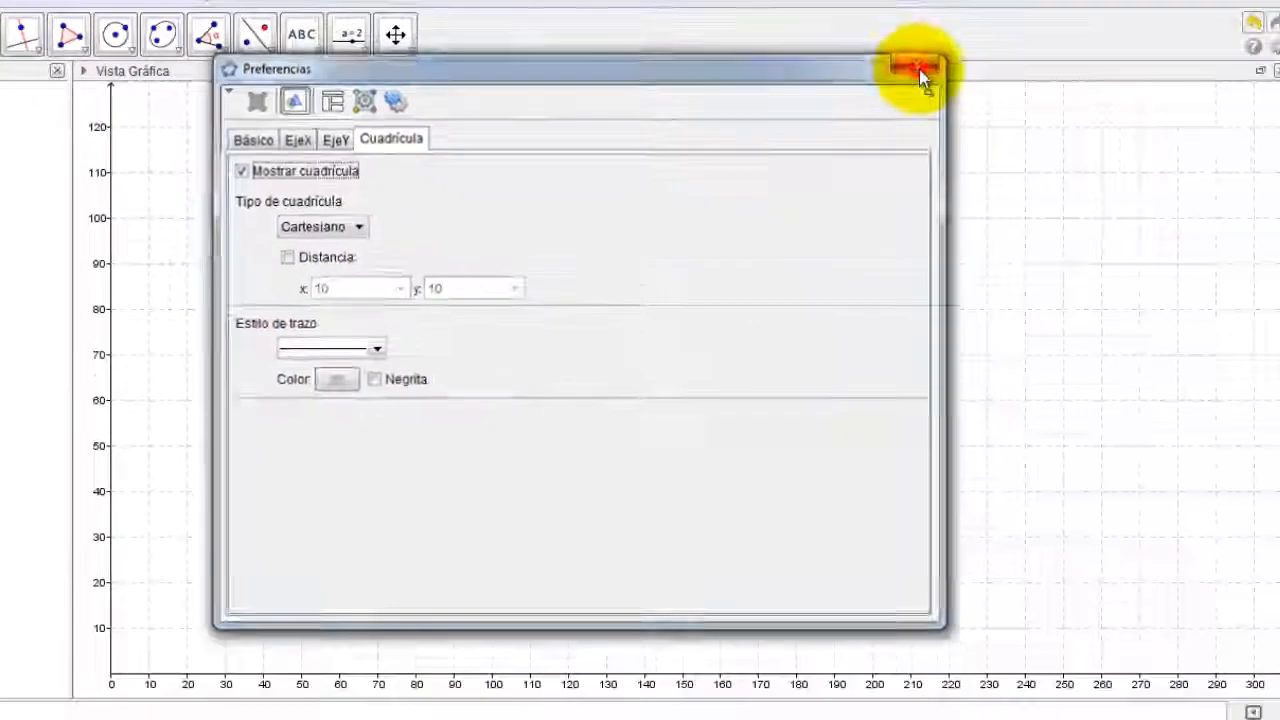
left_click(915, 72)
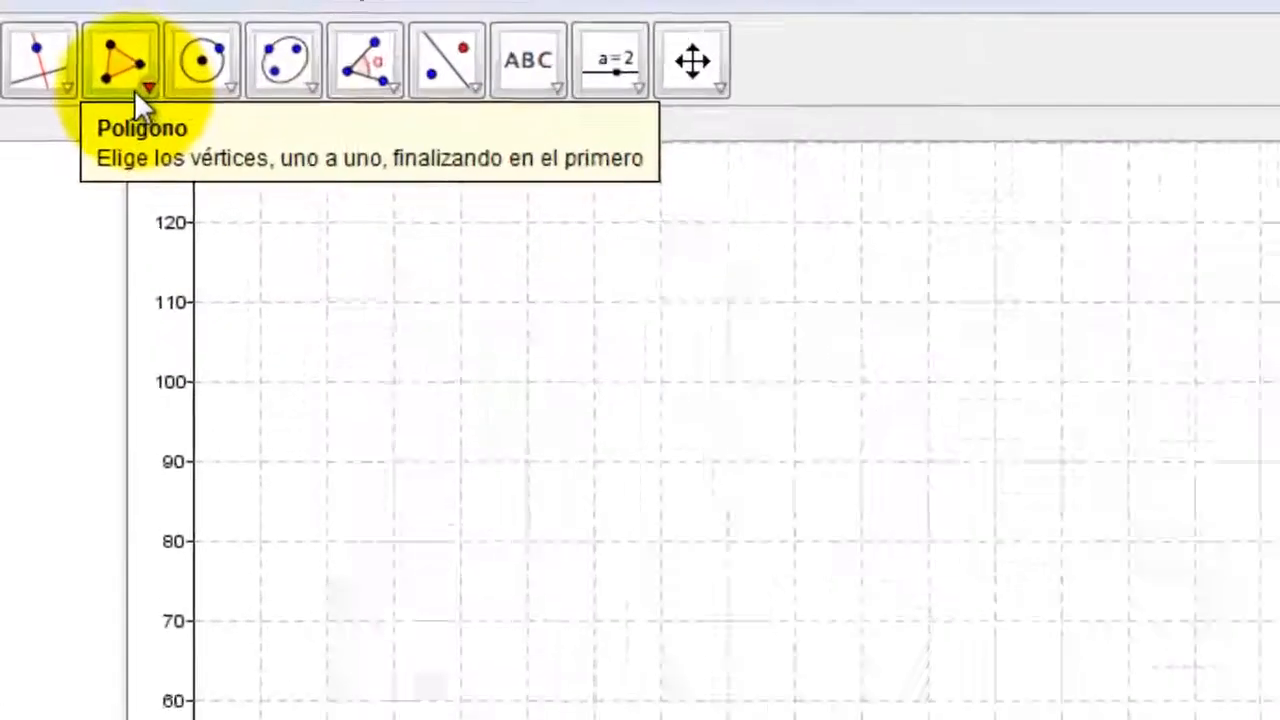
- Try out the Polygon tool by drawing a 290 by 120 rectangle from the origin, and undo it
left_click(140, 86)
left_click(145, 141)
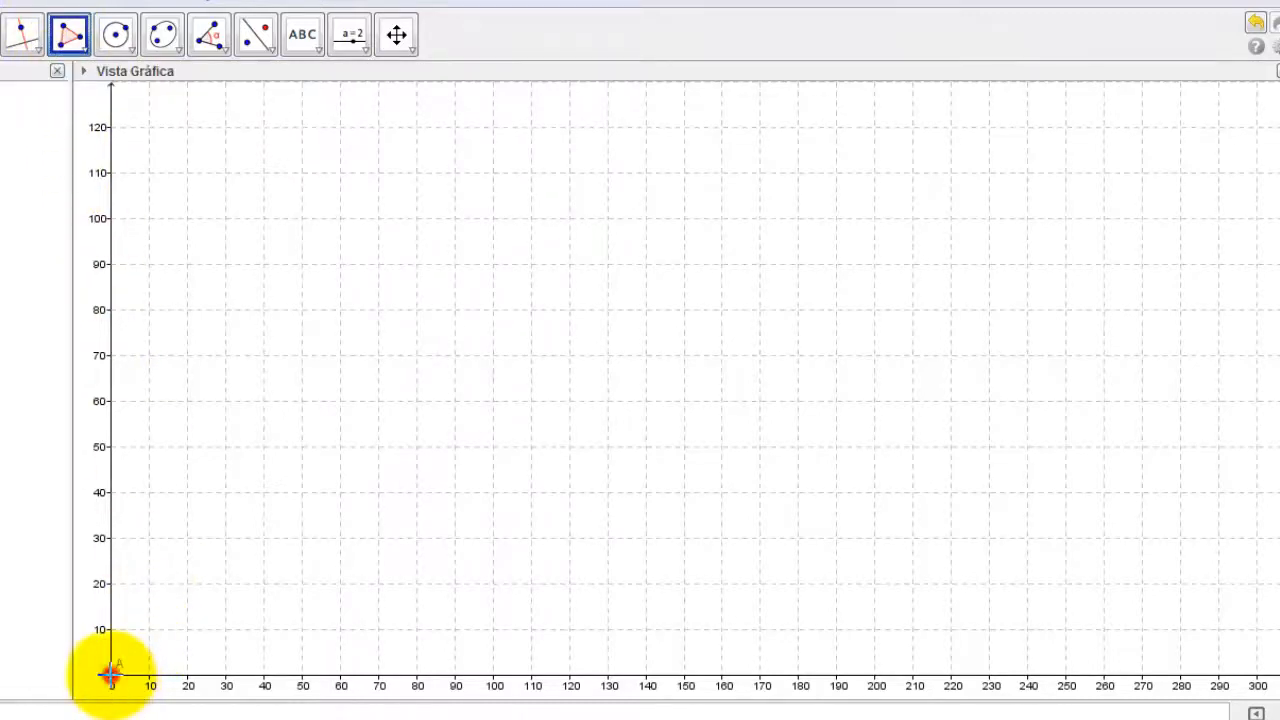
left_click(1219, 675)
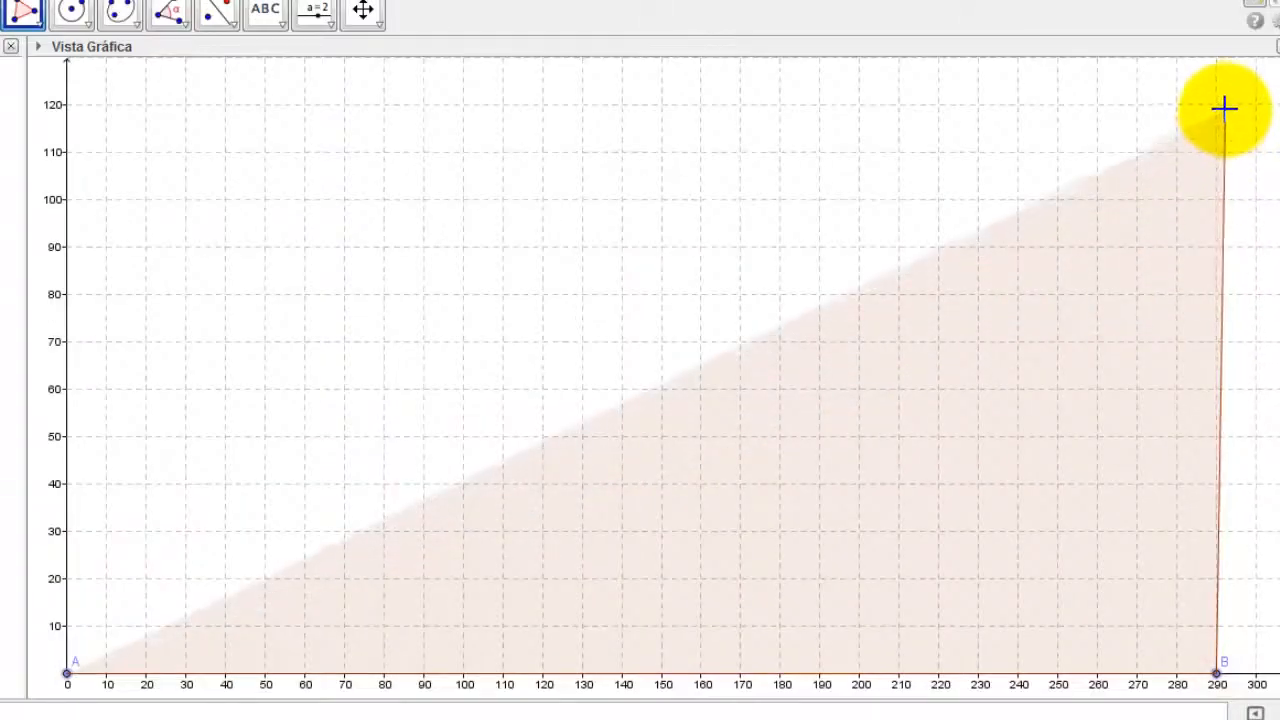
left_click(1218, 106)
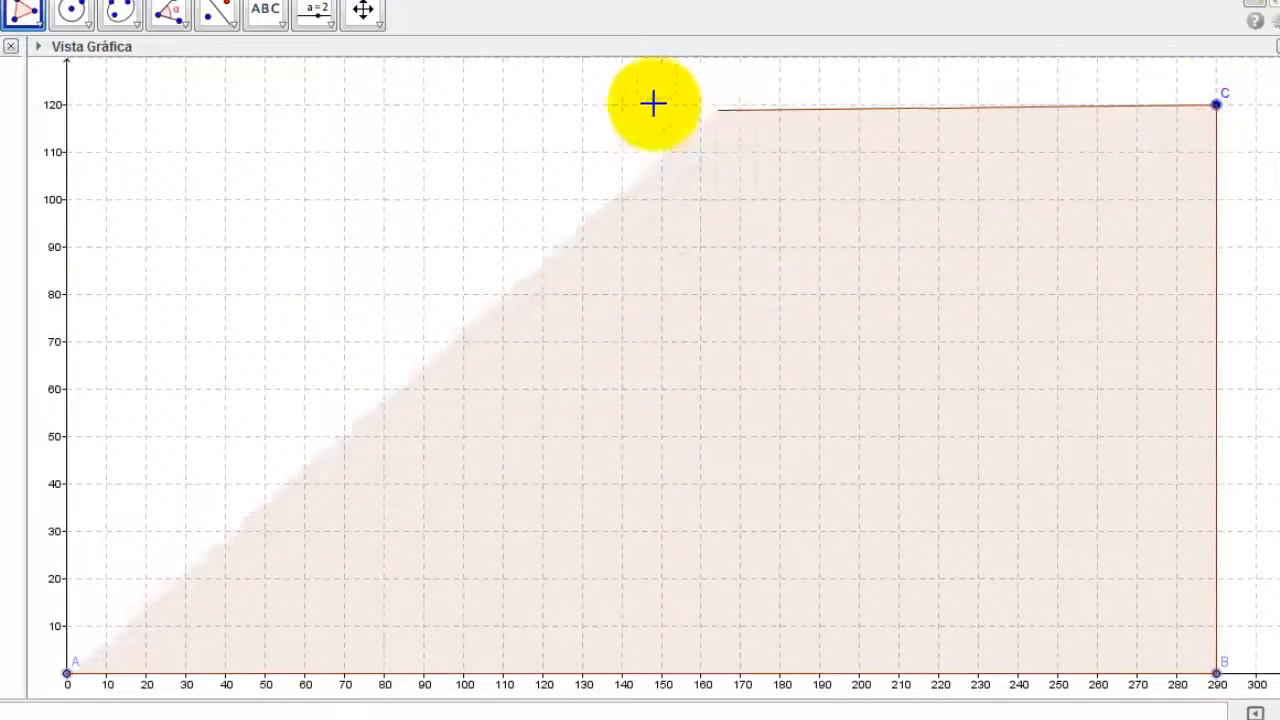
left_click(65, 106)
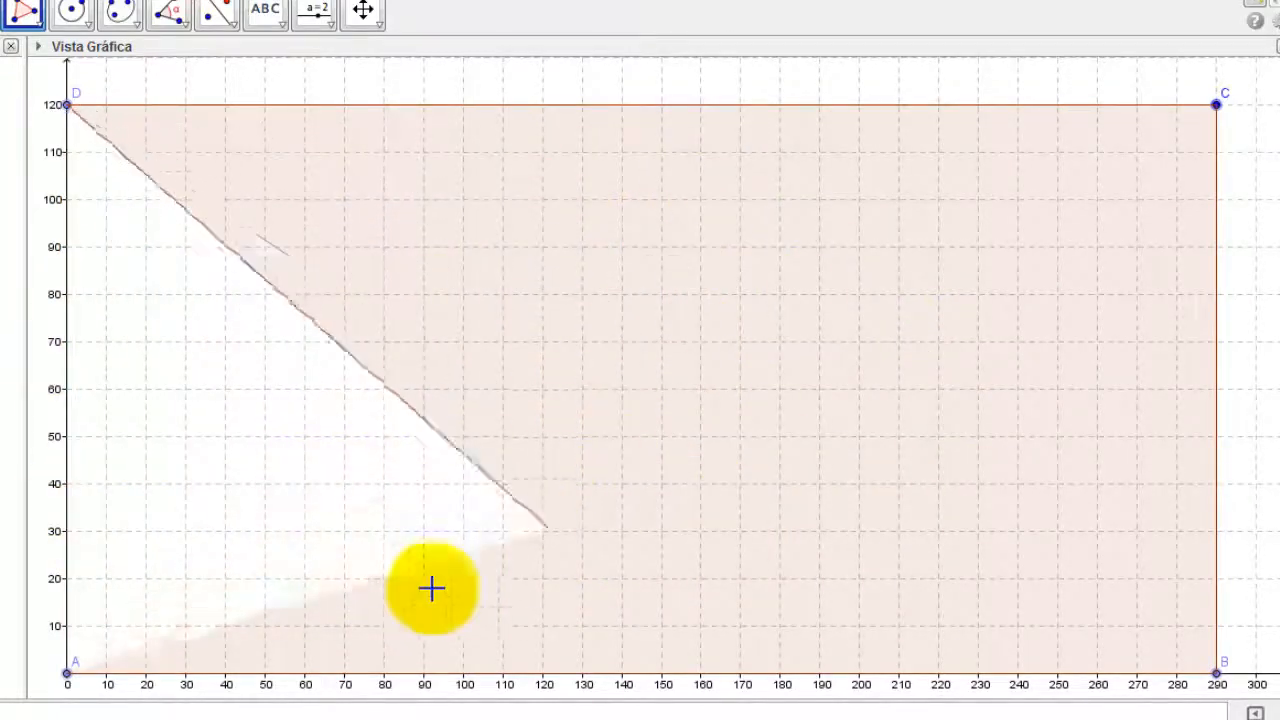
left_click(67, 674)
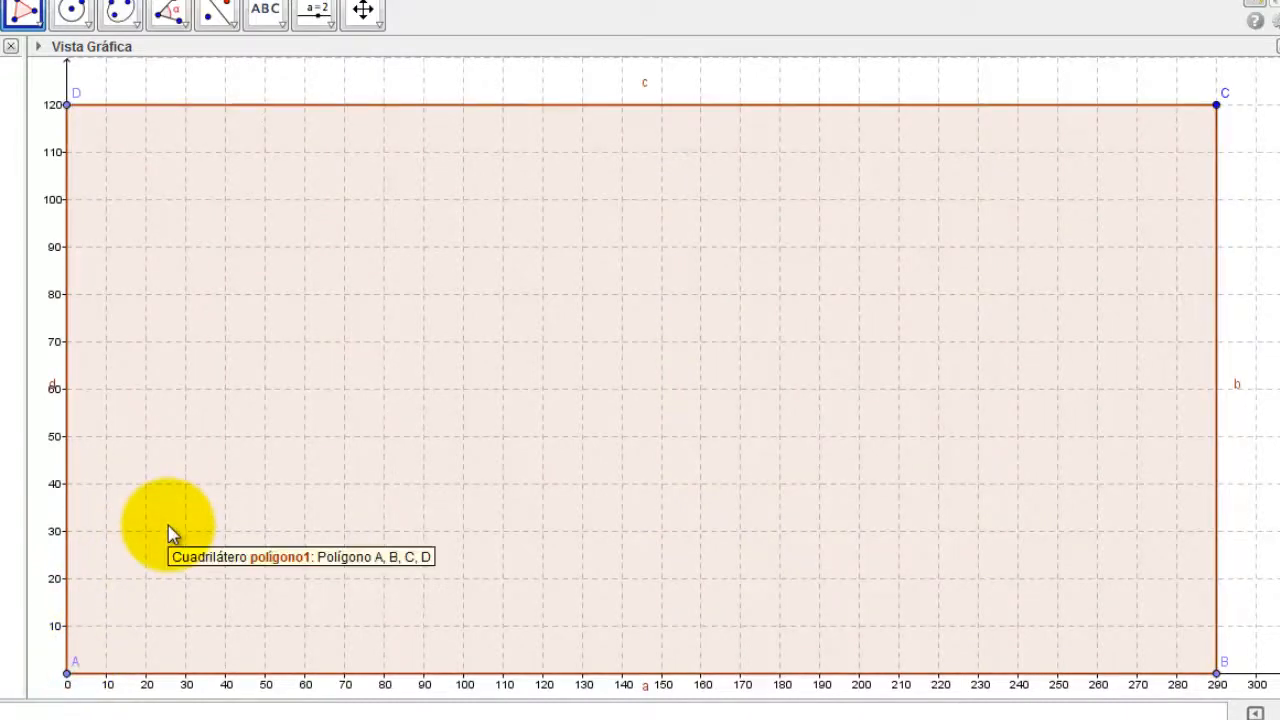
key("ctrl+z")
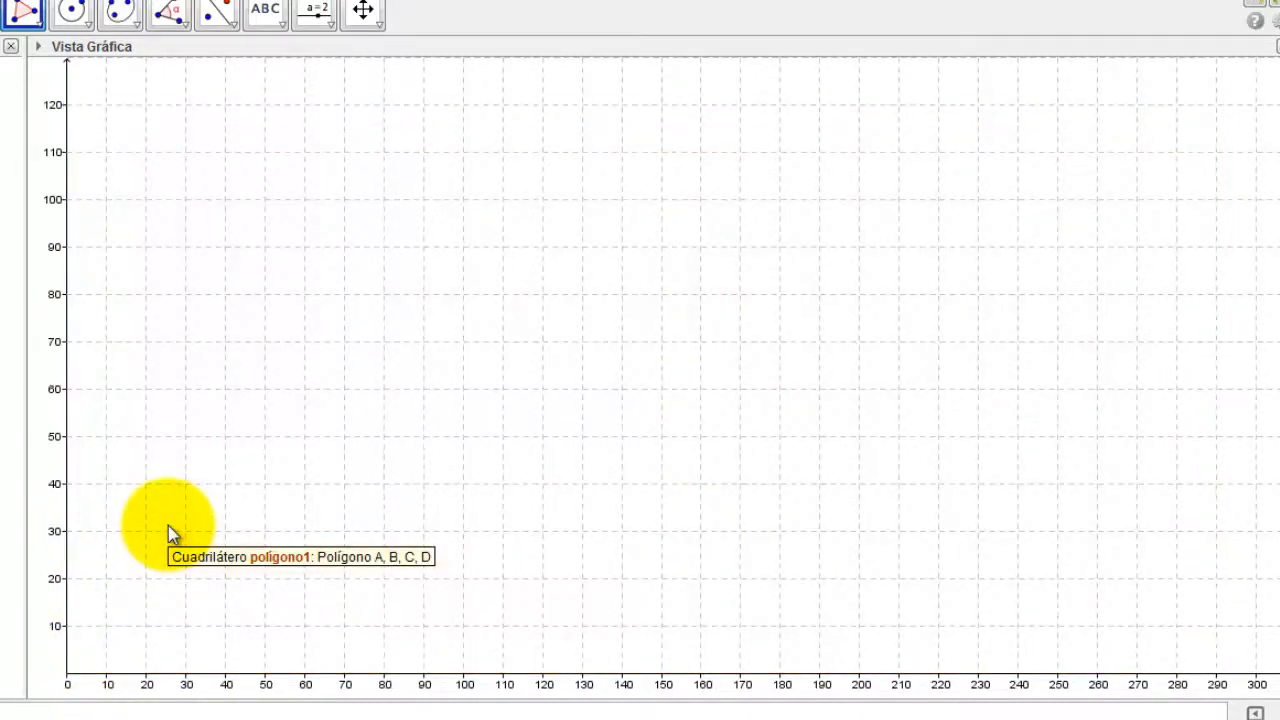
- Draw a closed rectangular polygon with vertices at (0, 0), (290, 0), (290, 120) and (0, 120)
left_click(67, 674)
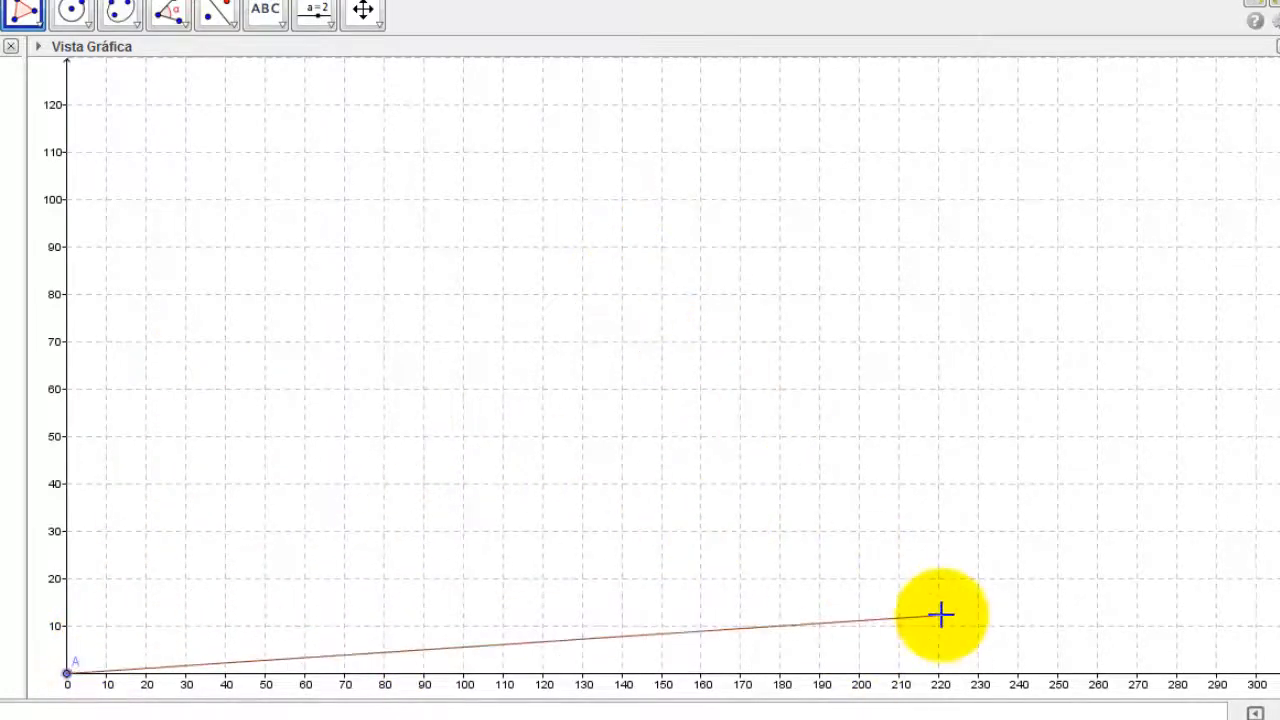
left_click(1217, 674)
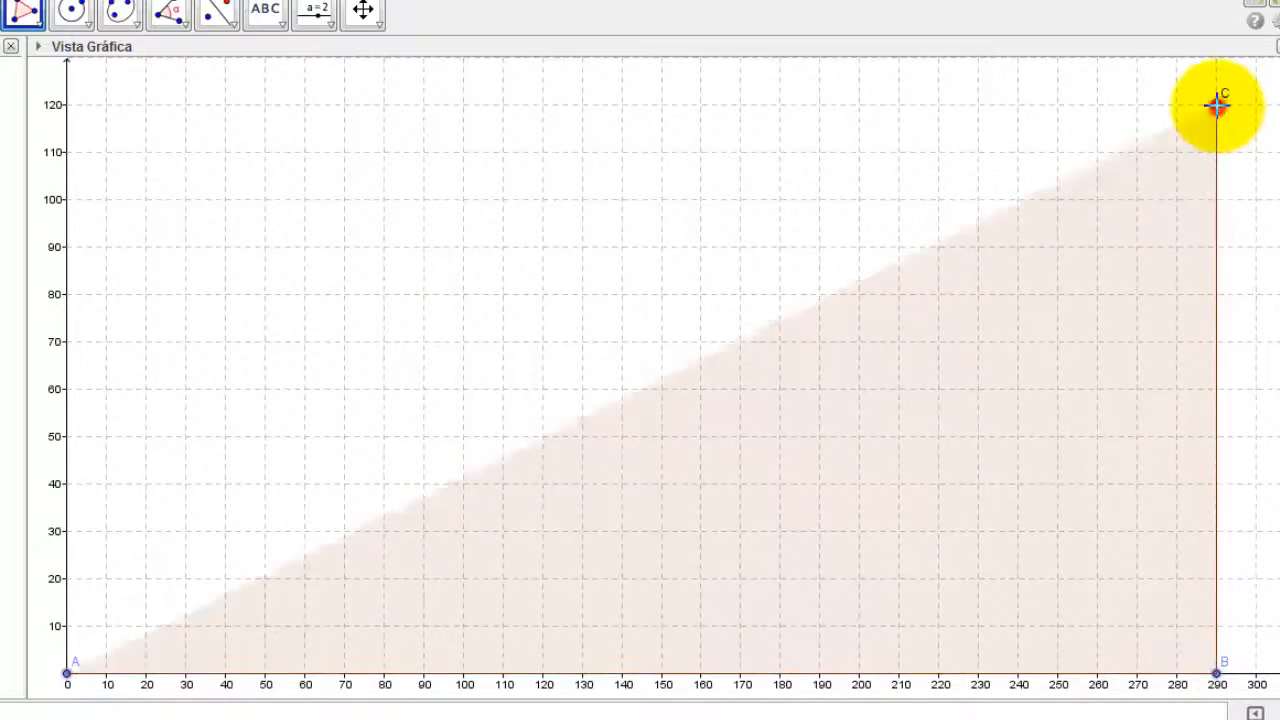
left_click(1217, 105)
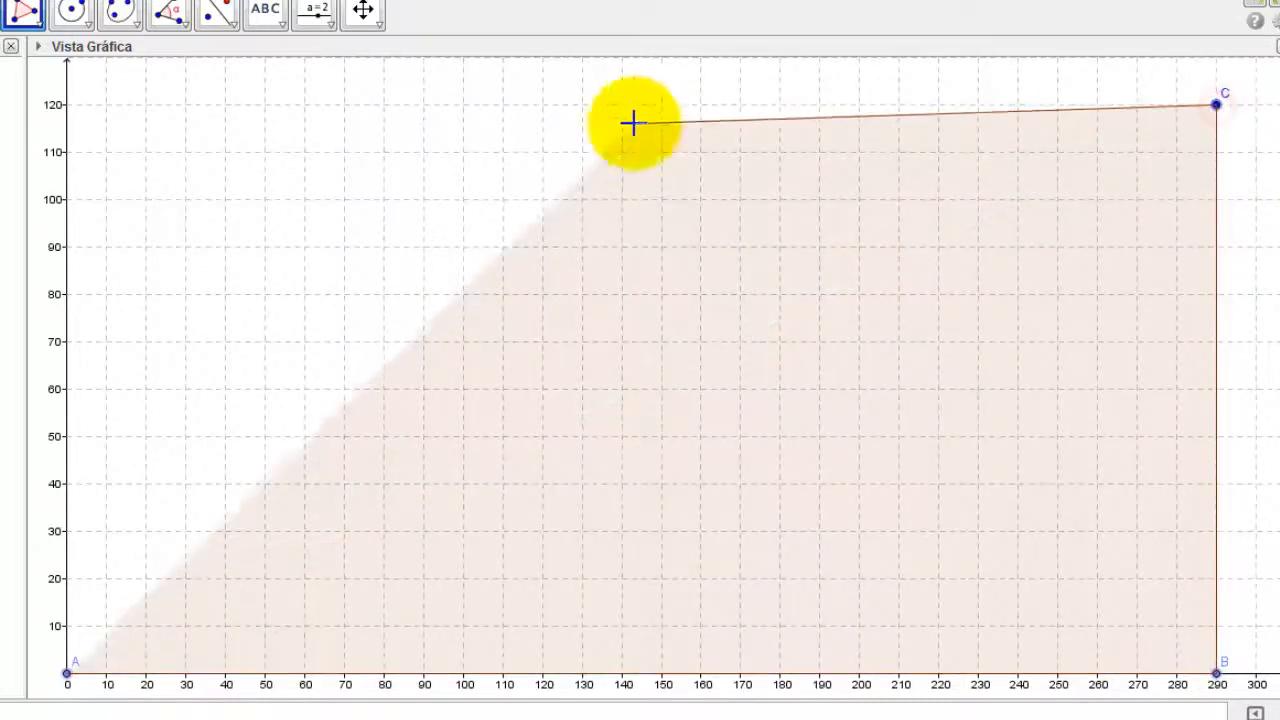
left_click(70, 107)
left_click(66, 108)
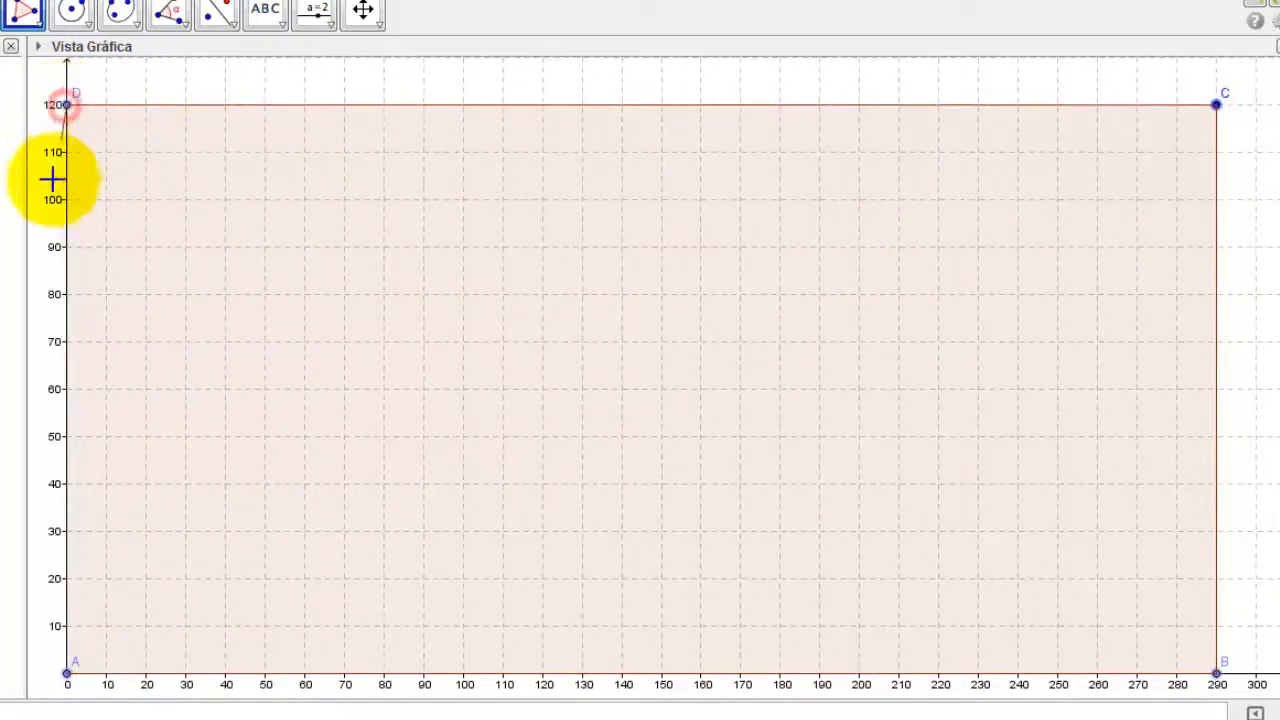
left_click(66, 670)
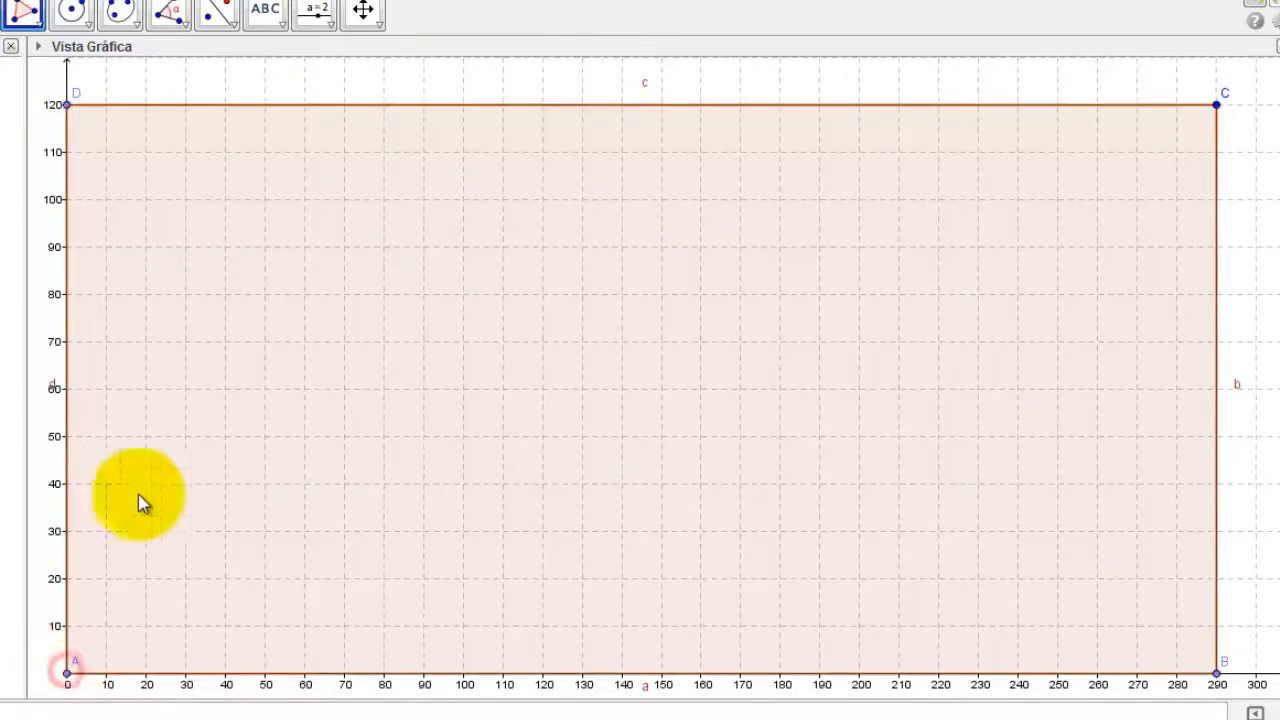
- Set the line thickness of the rectangular polygon to 7 and close the preferences
right_click(432, 243)
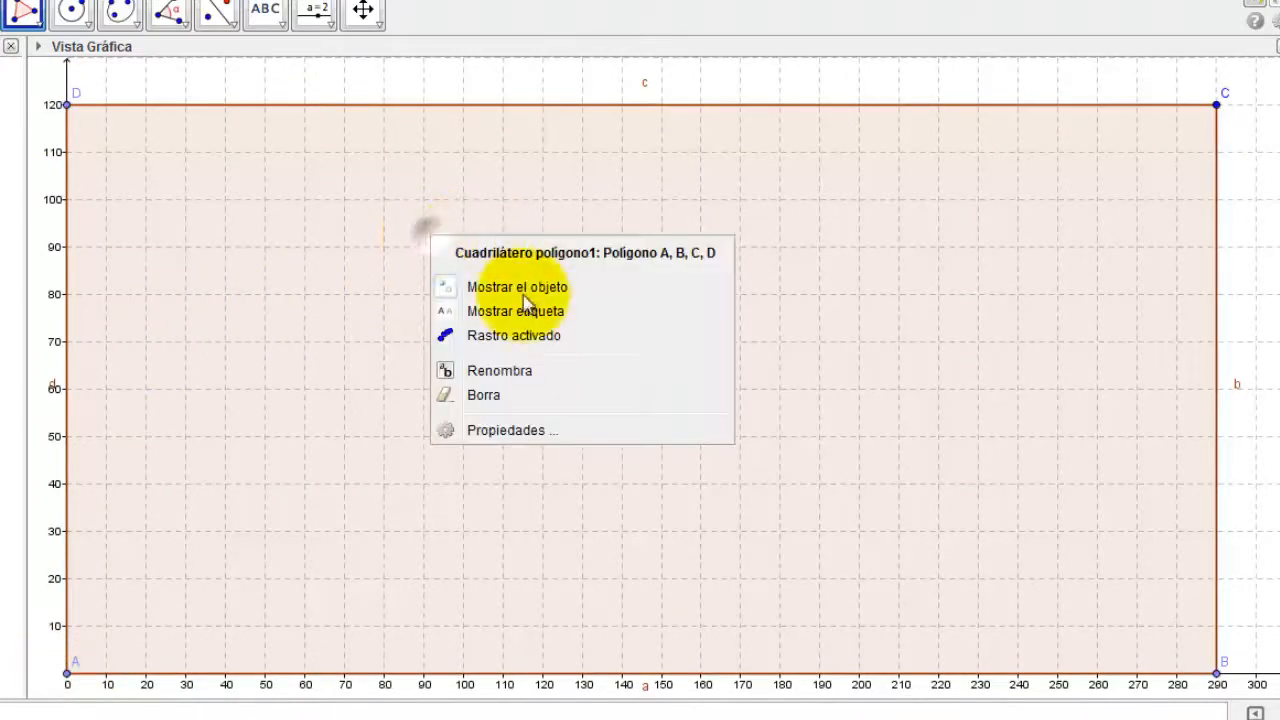
left_click(490, 430)
left_click(455, 122)
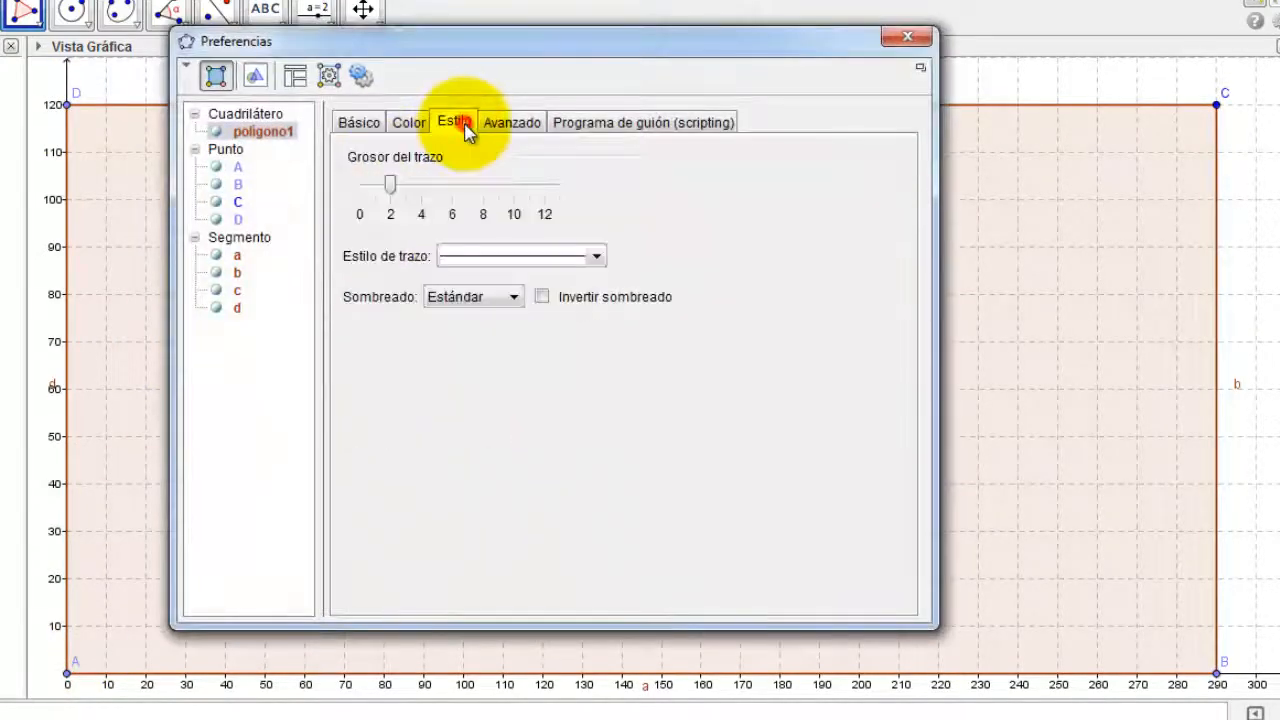
left_click_drag(397, 190, 448, 187)
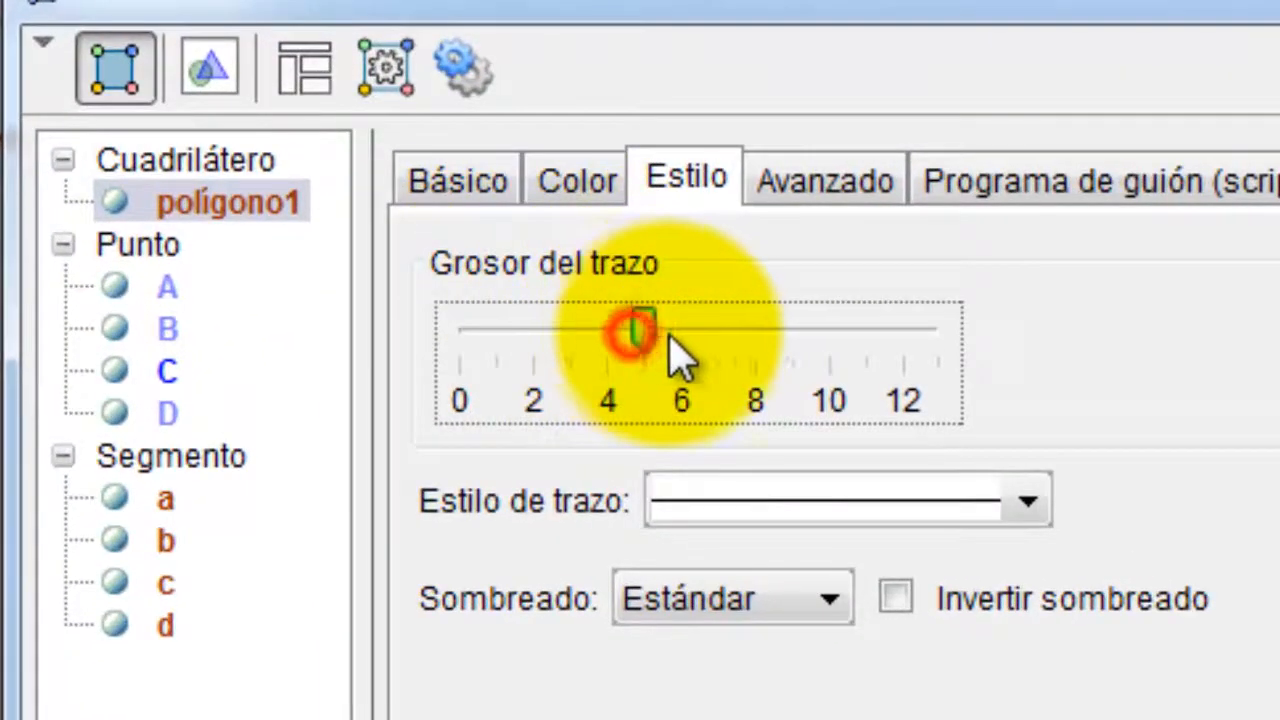
left_click_drag(670, 338, 734, 334)
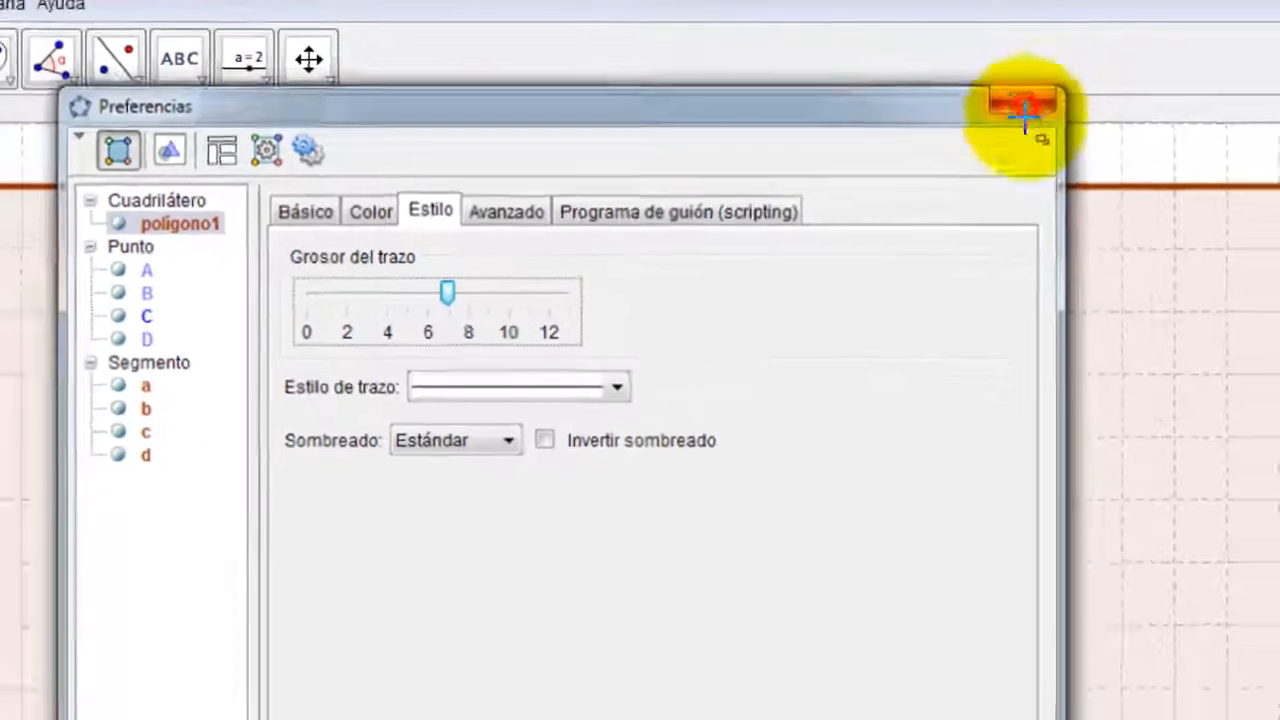
left_click(1020, 104)
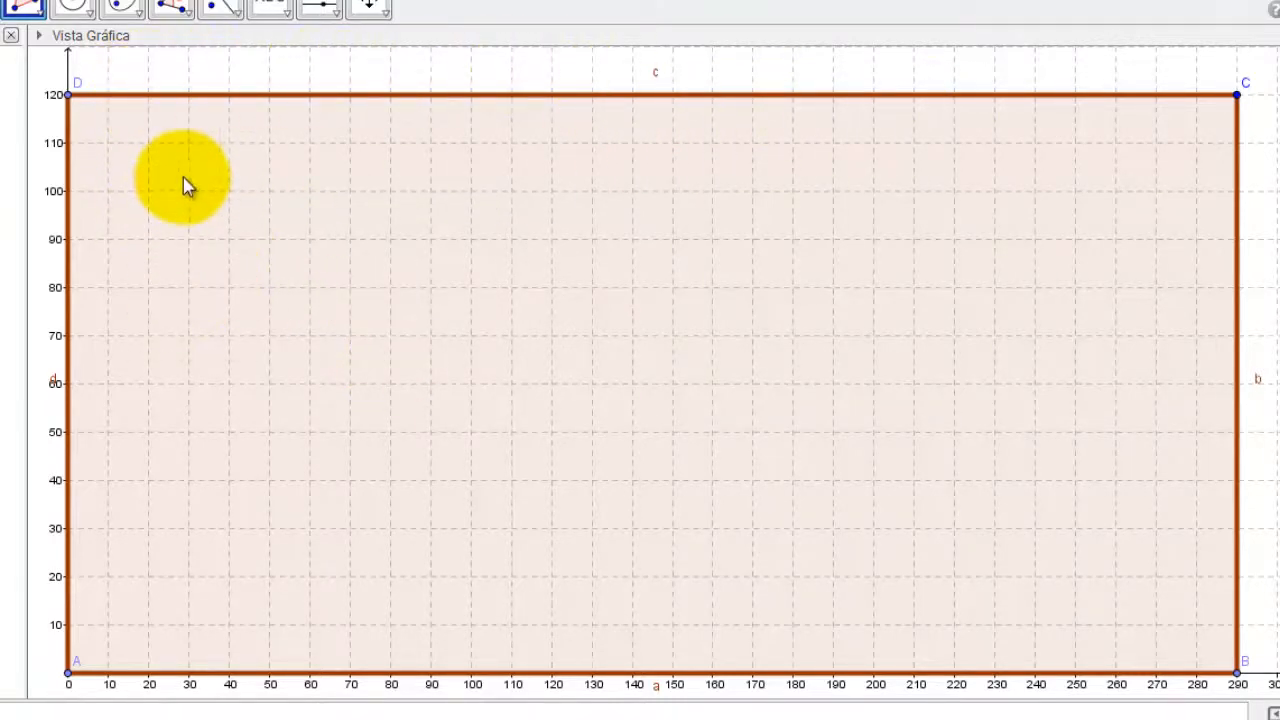
- Set the graduation distance of the Y axis to 30 in the graphics view preferences
right_click(276, 411)
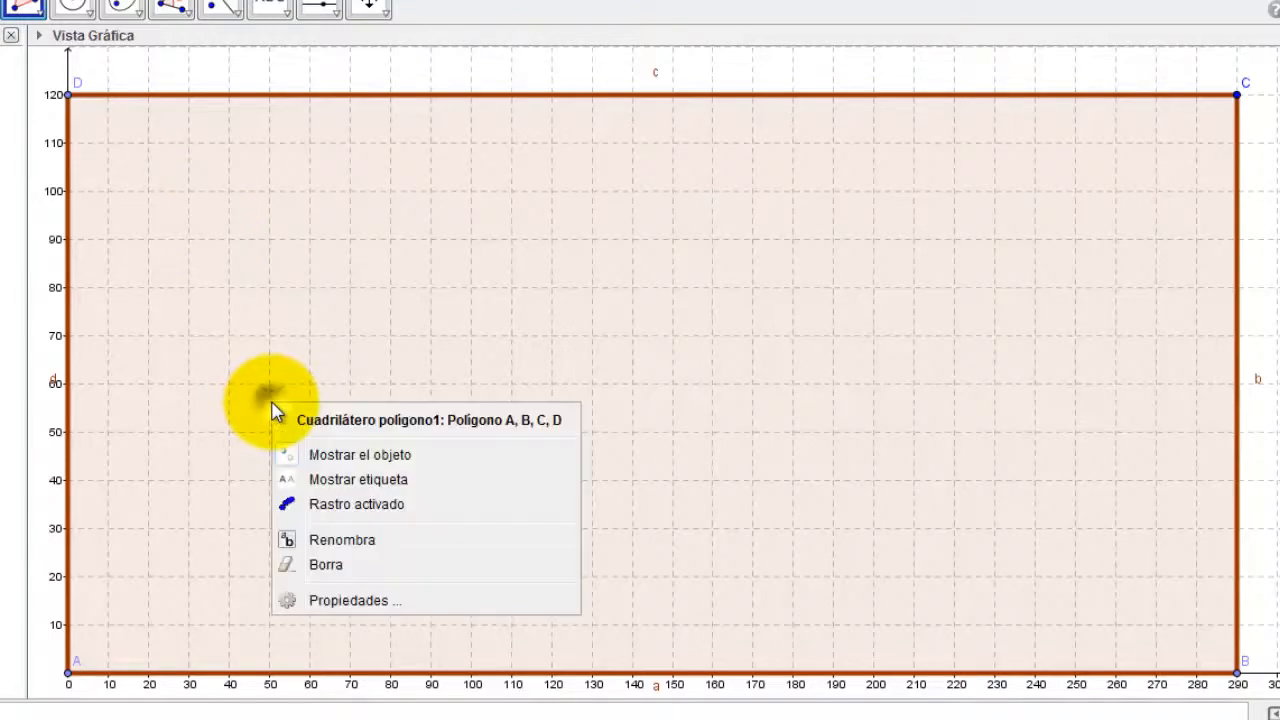
left_click(334, 602)
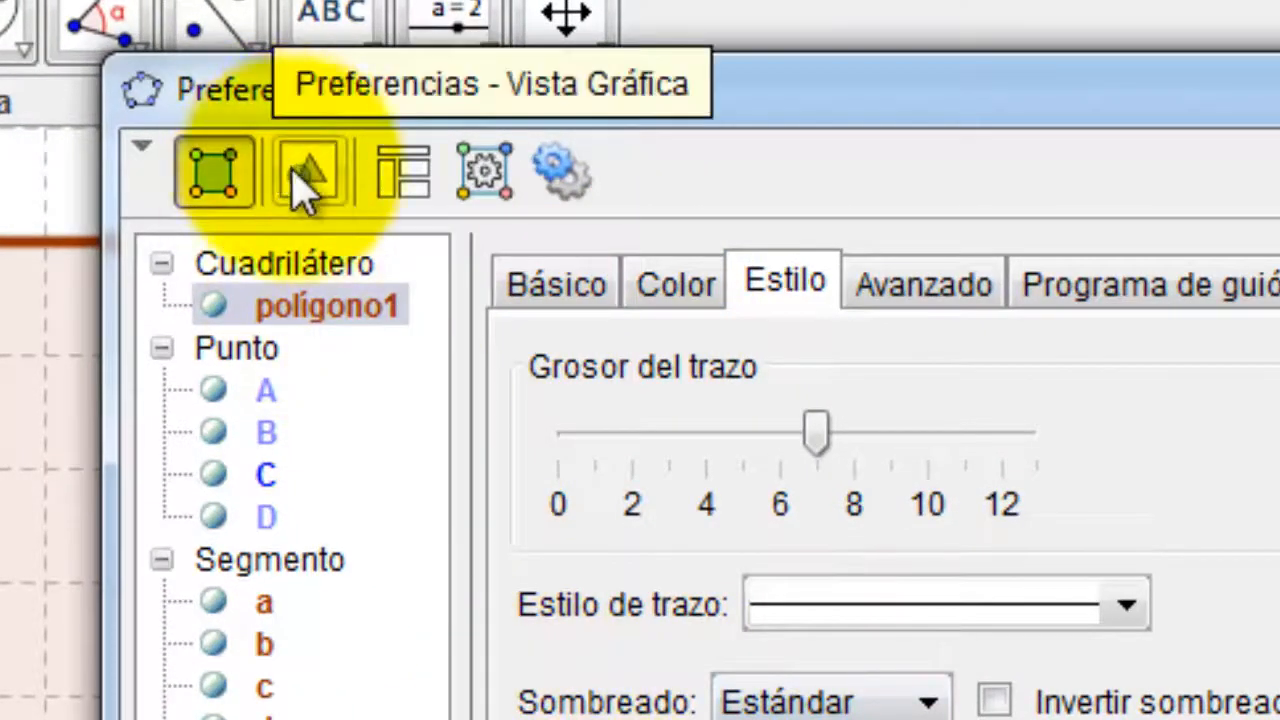
left_click(316, 190)
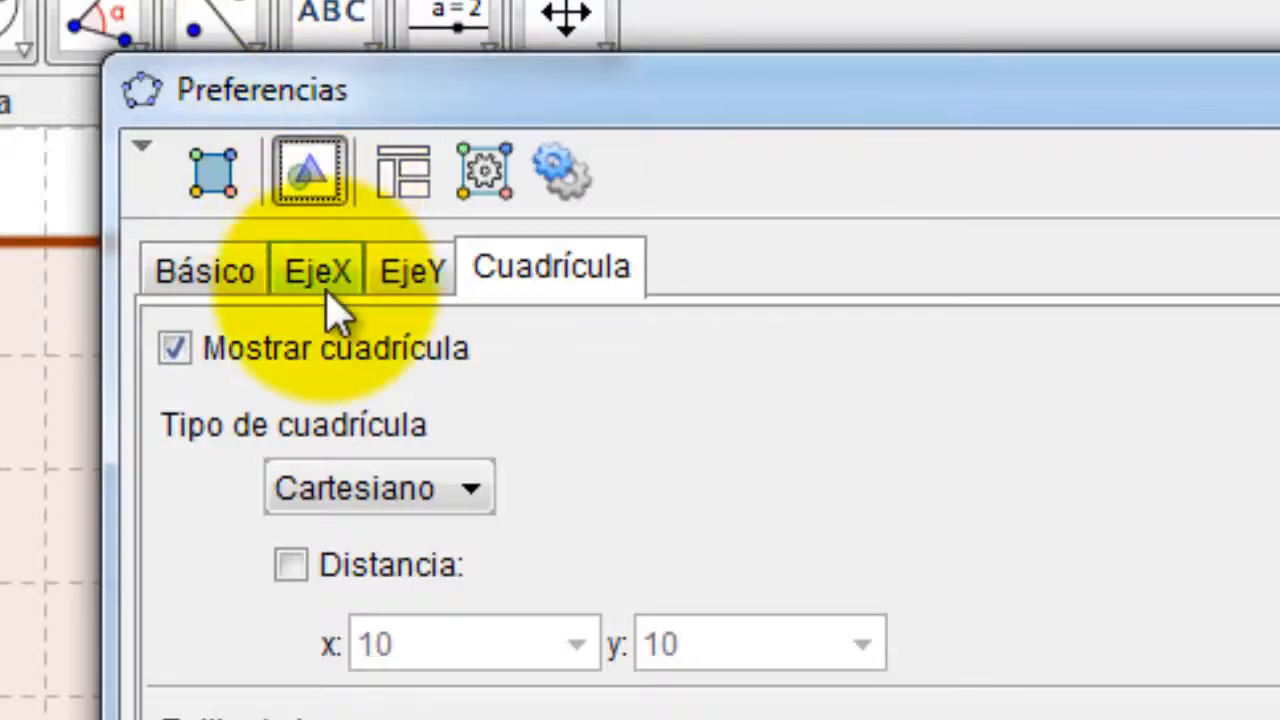
left_click(325, 270)
left_click(440, 272)
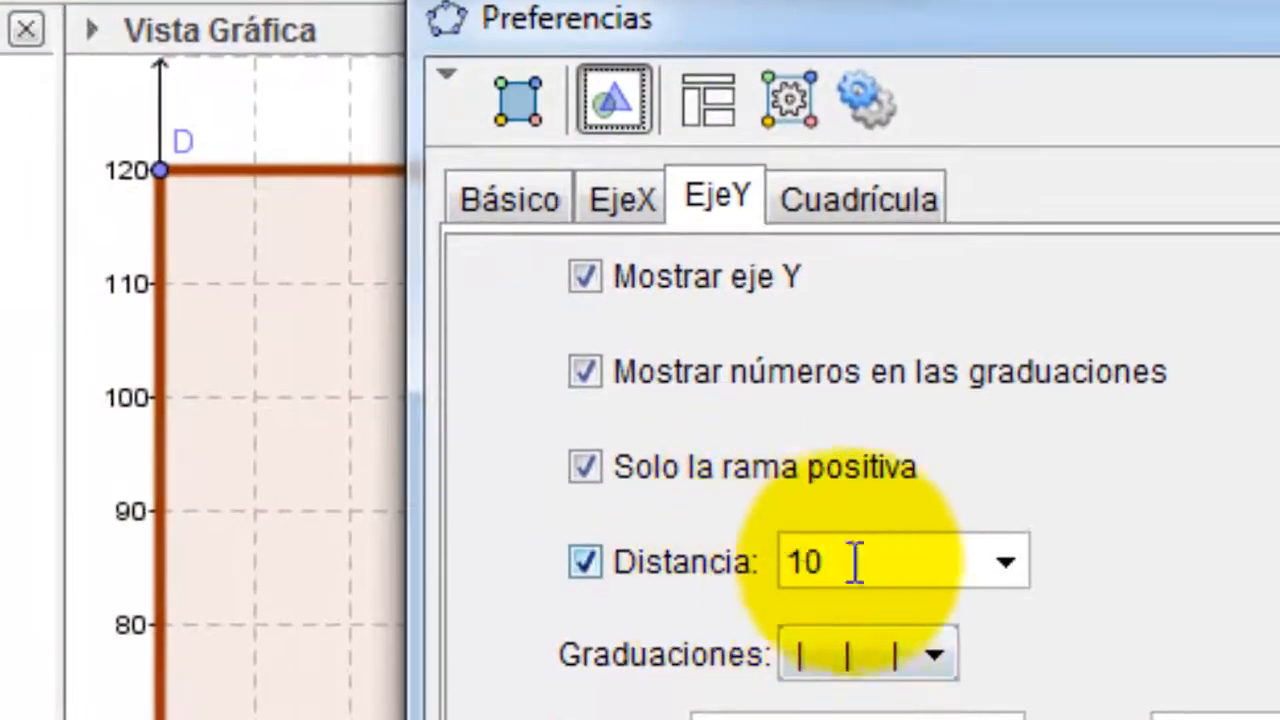
left_click(1008, 565)
double_click(920, 566)
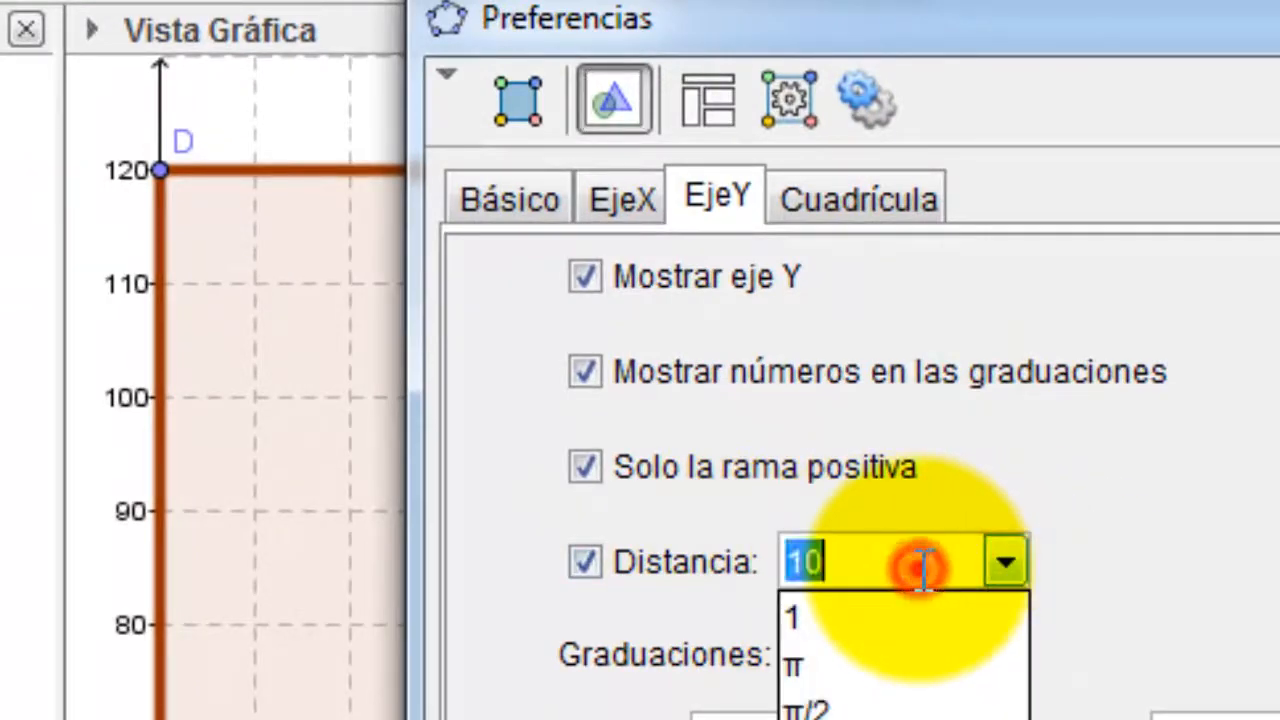
type("30")
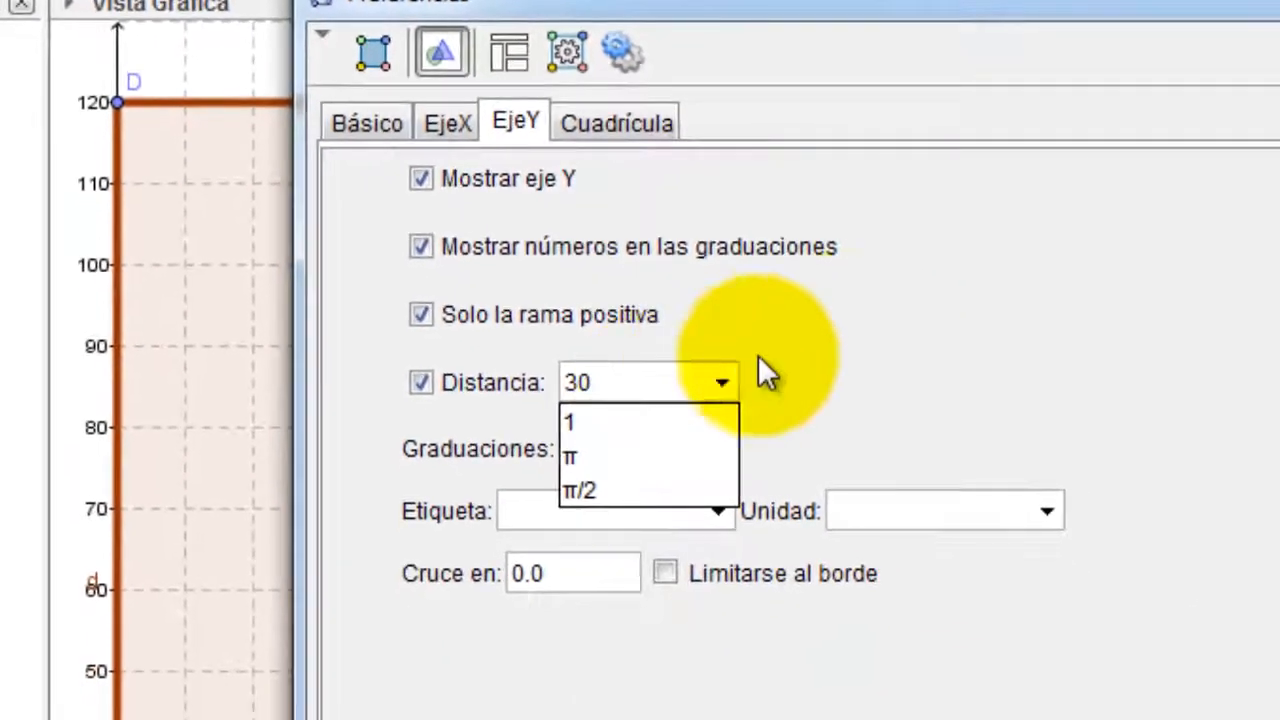
left_click(992, 408)
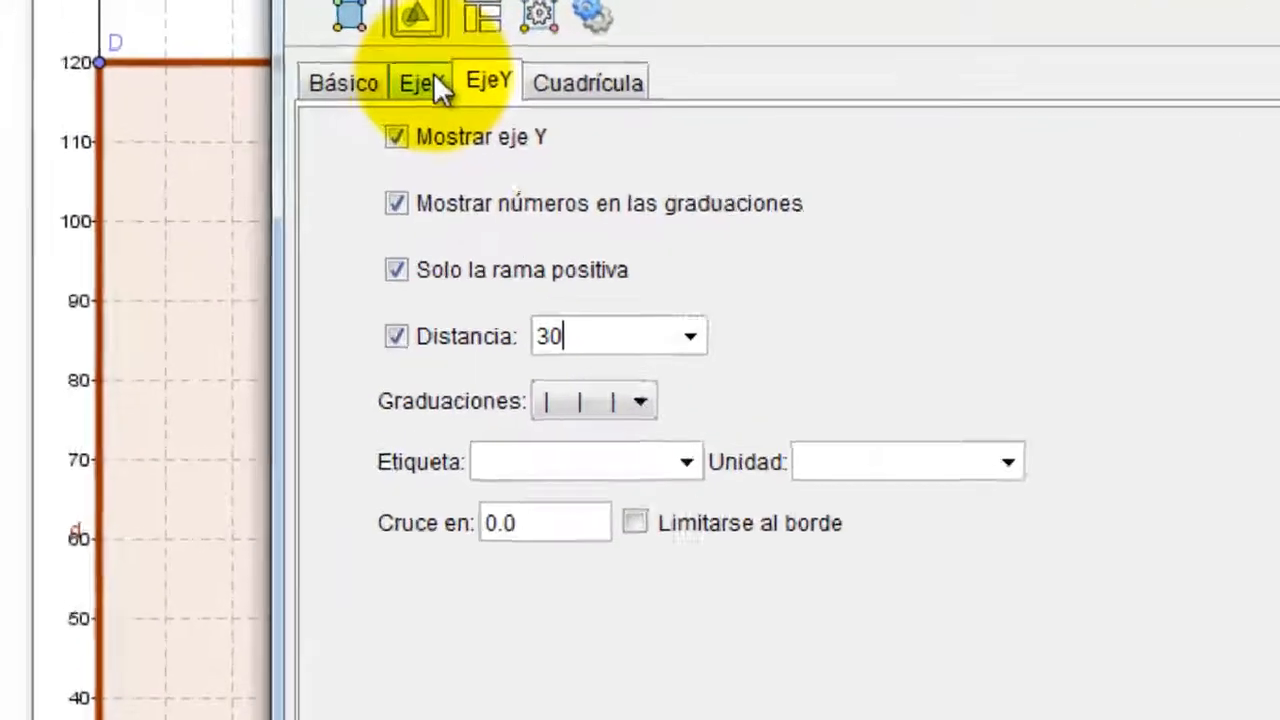
- Set the X axis graduation distance to 14.5, switch the grid off and on again, and close the preferences
left_click(284, 55)
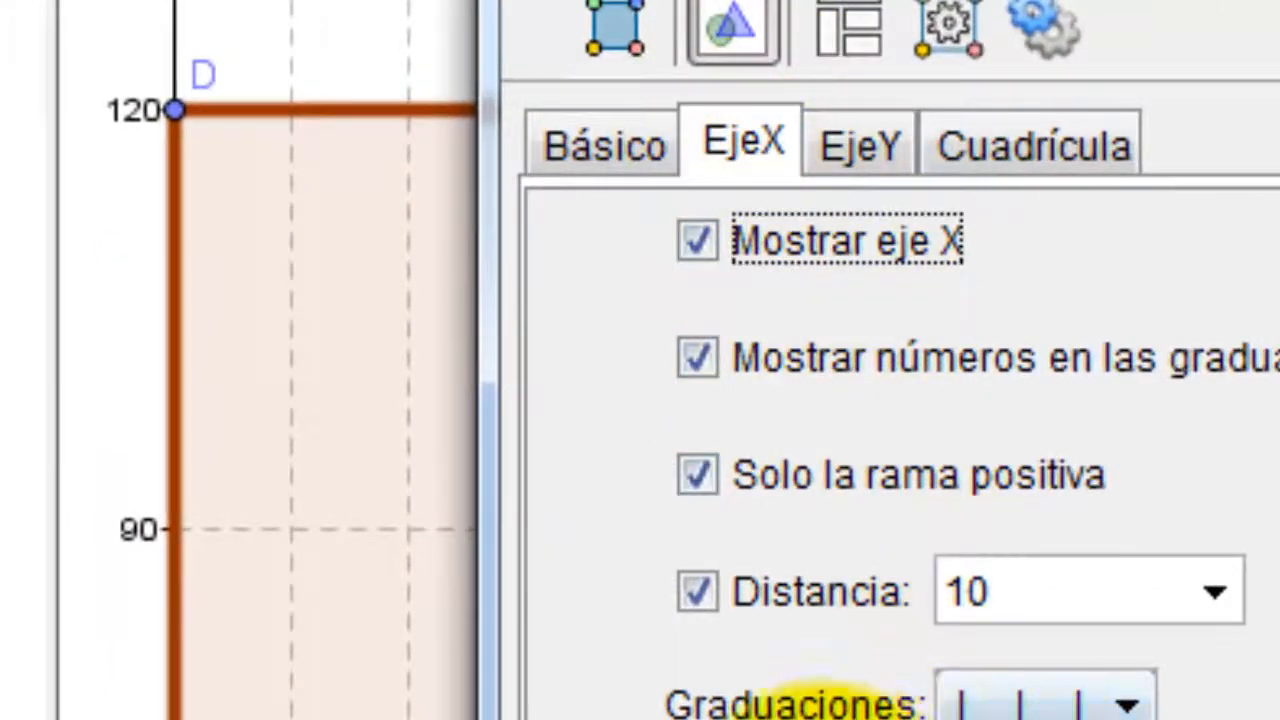
double_click(980, 600)
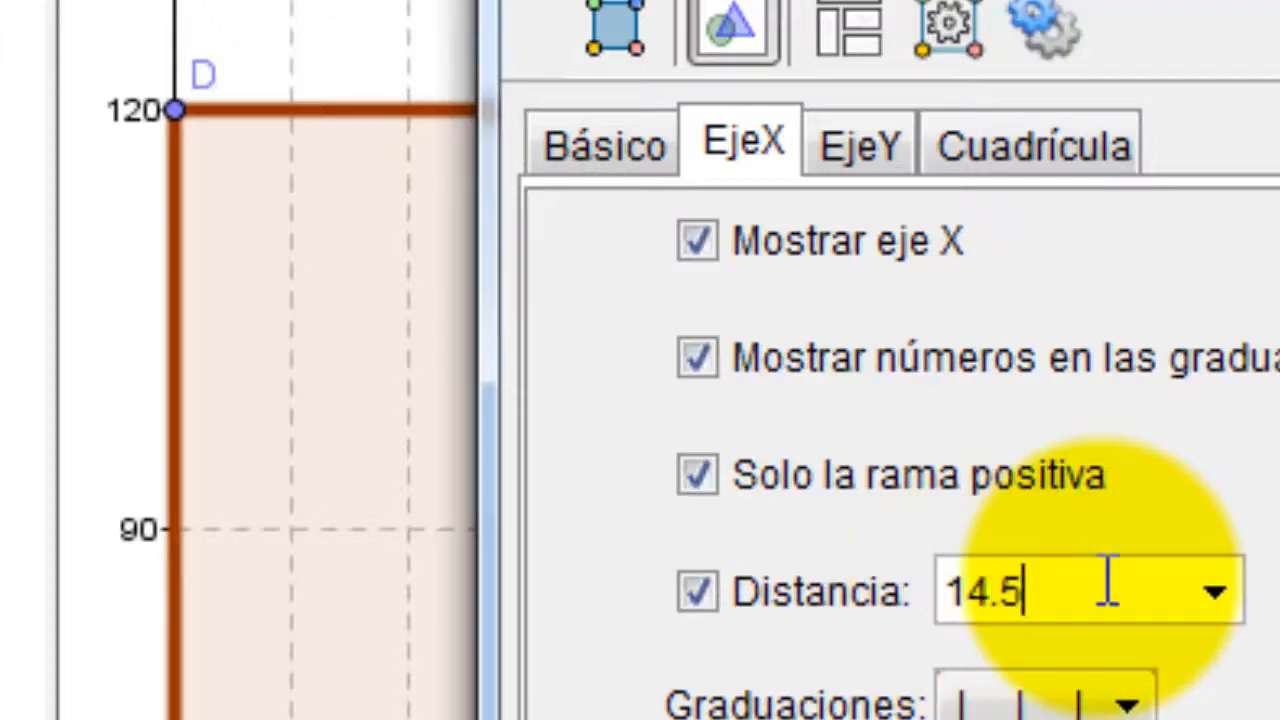
left_click(977, 138)
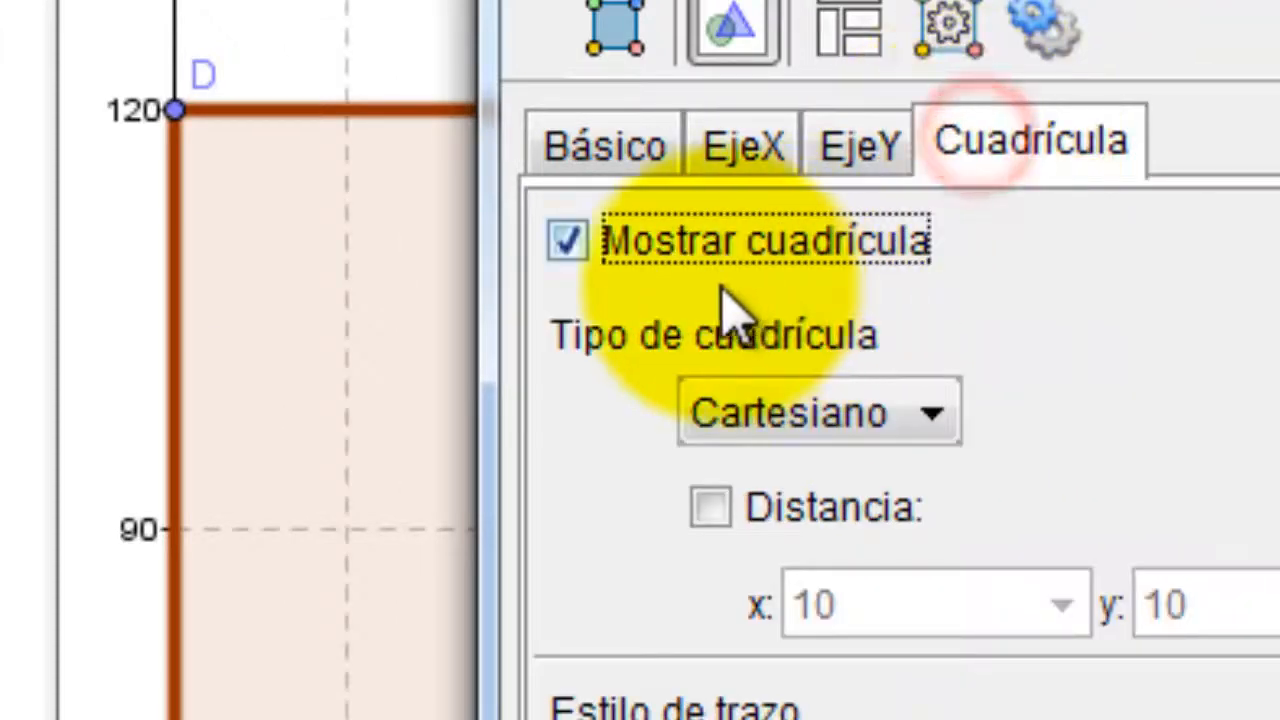
left_click(702, 255)
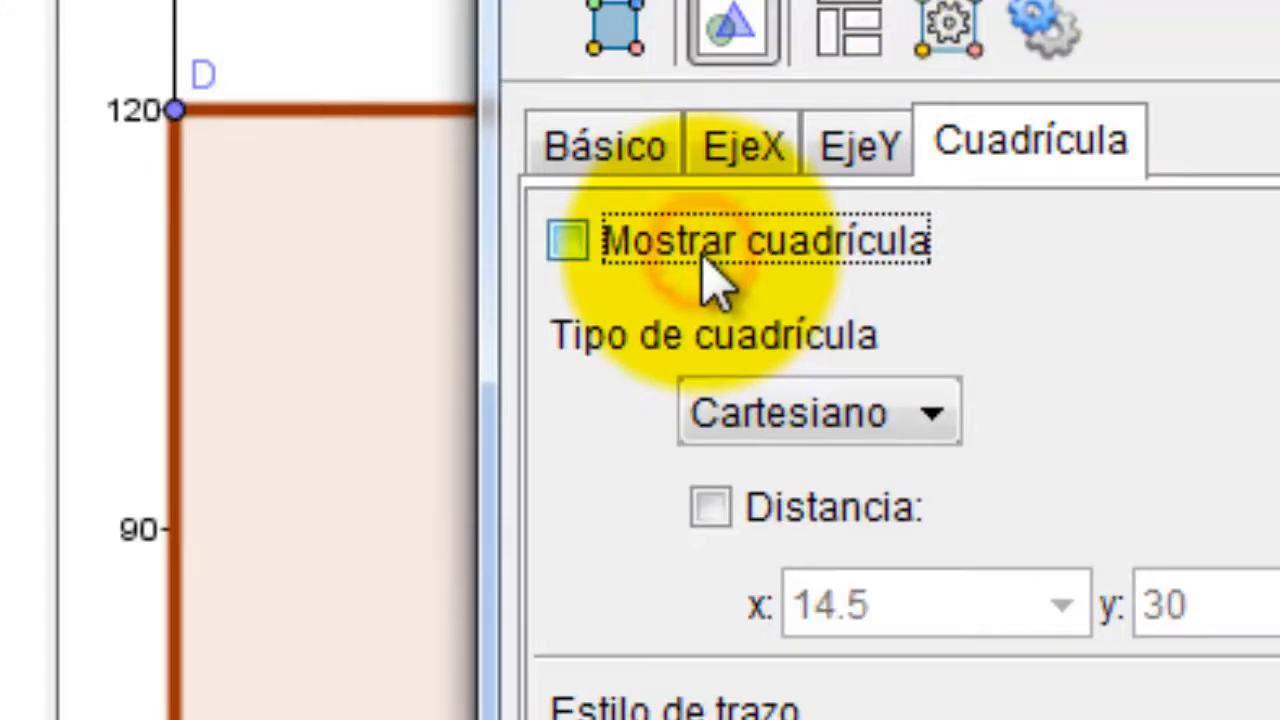
left_click(638, 256)
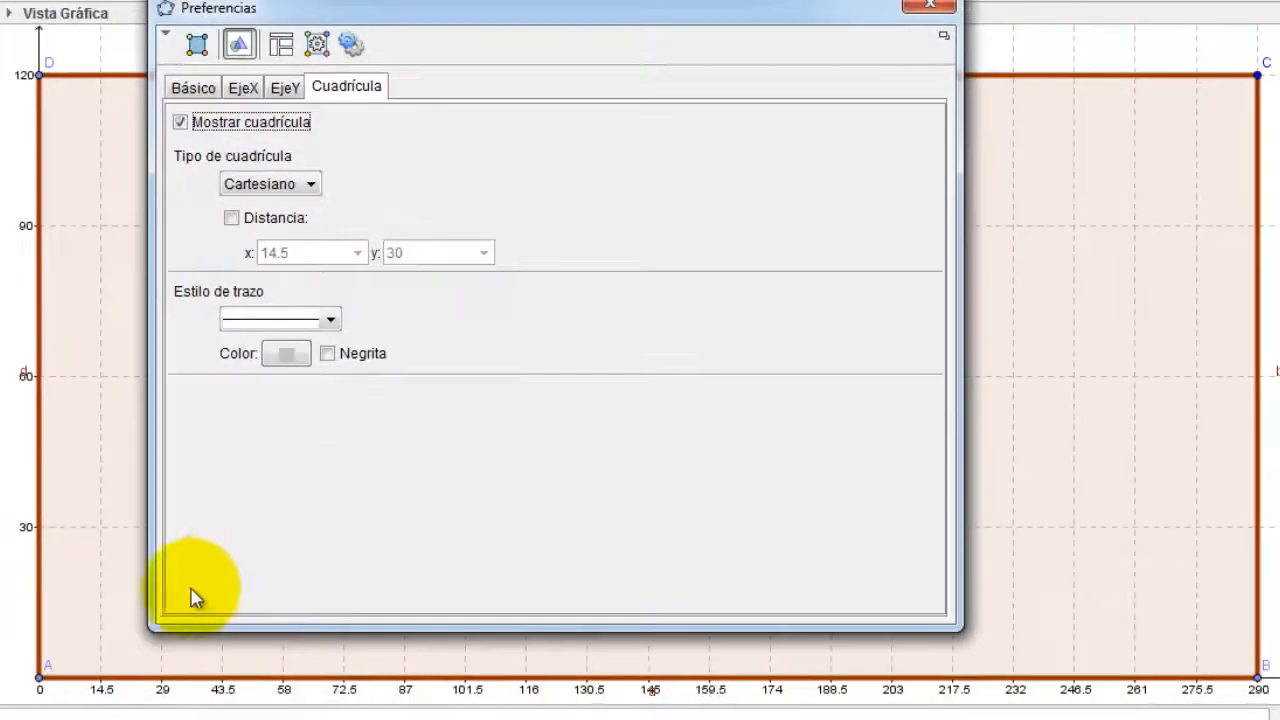
left_click(912, 10)
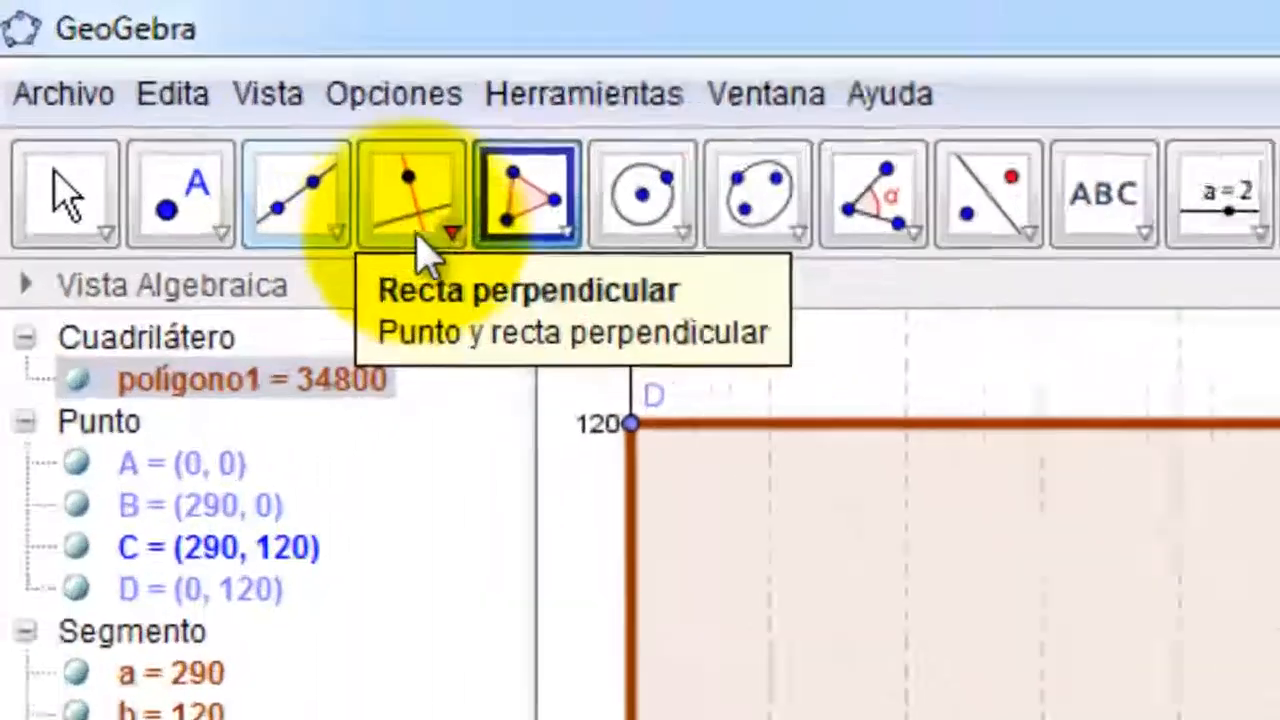
- Draw two horizontal segments across the bed, from (0, 30) to (290, 30) and from (0, 90) to (290, 90)
left_click(136, 74)
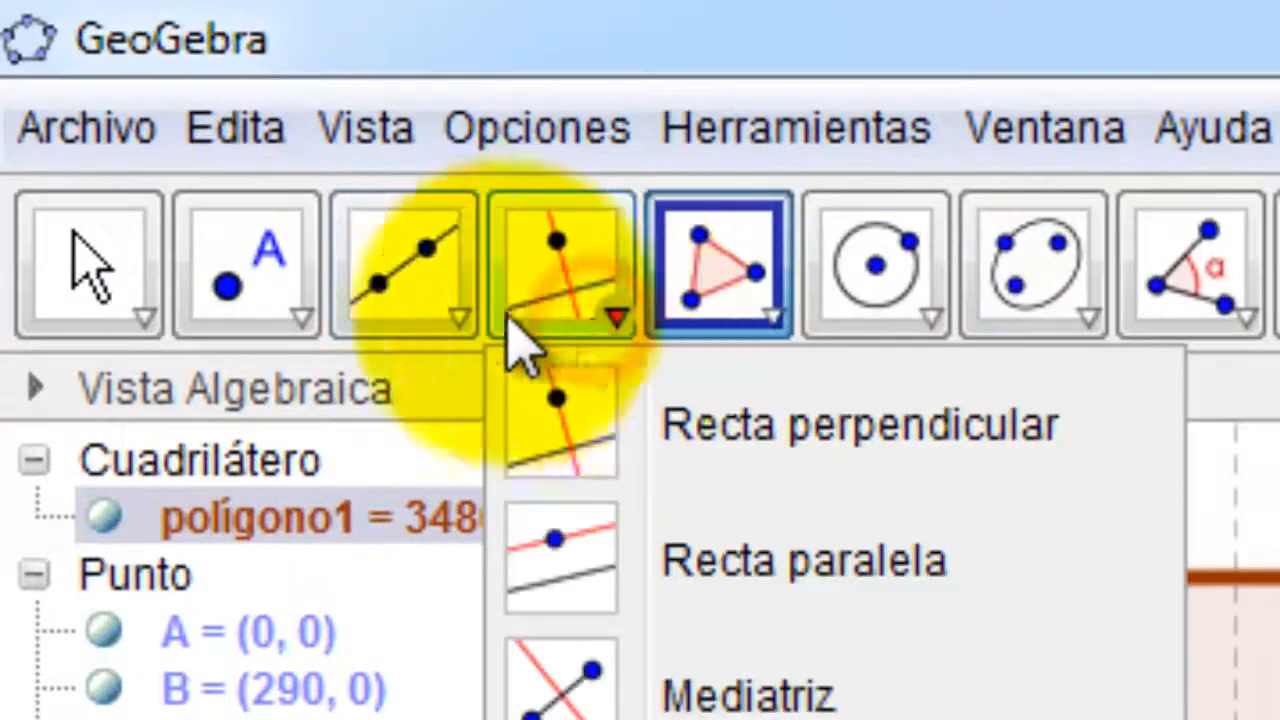
left_click(96, 74)
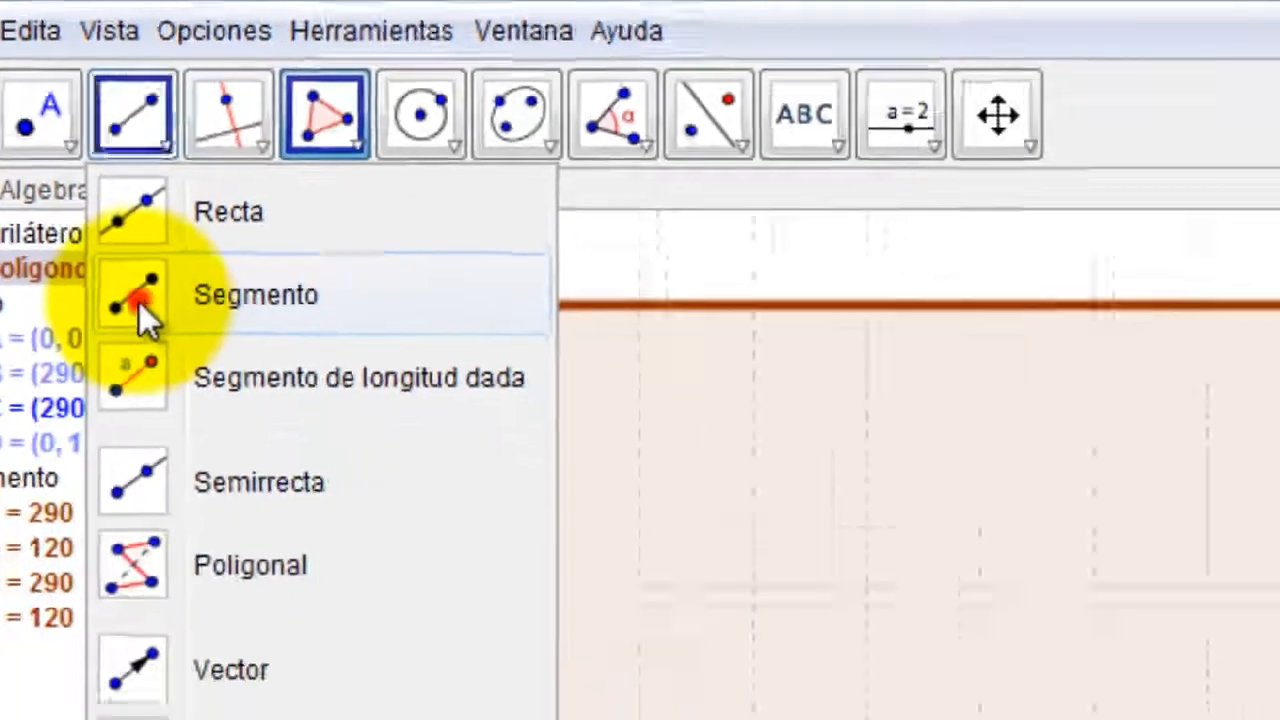
left_click(423, 575)
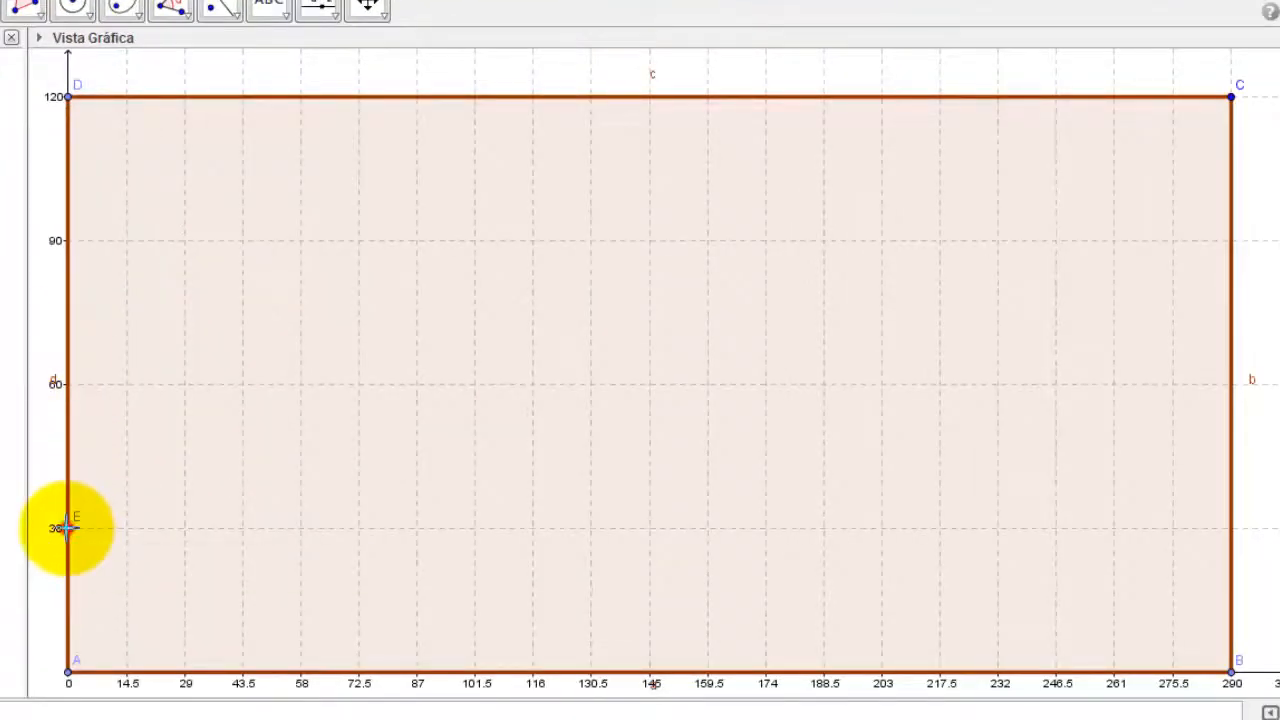
left_click(66, 528)
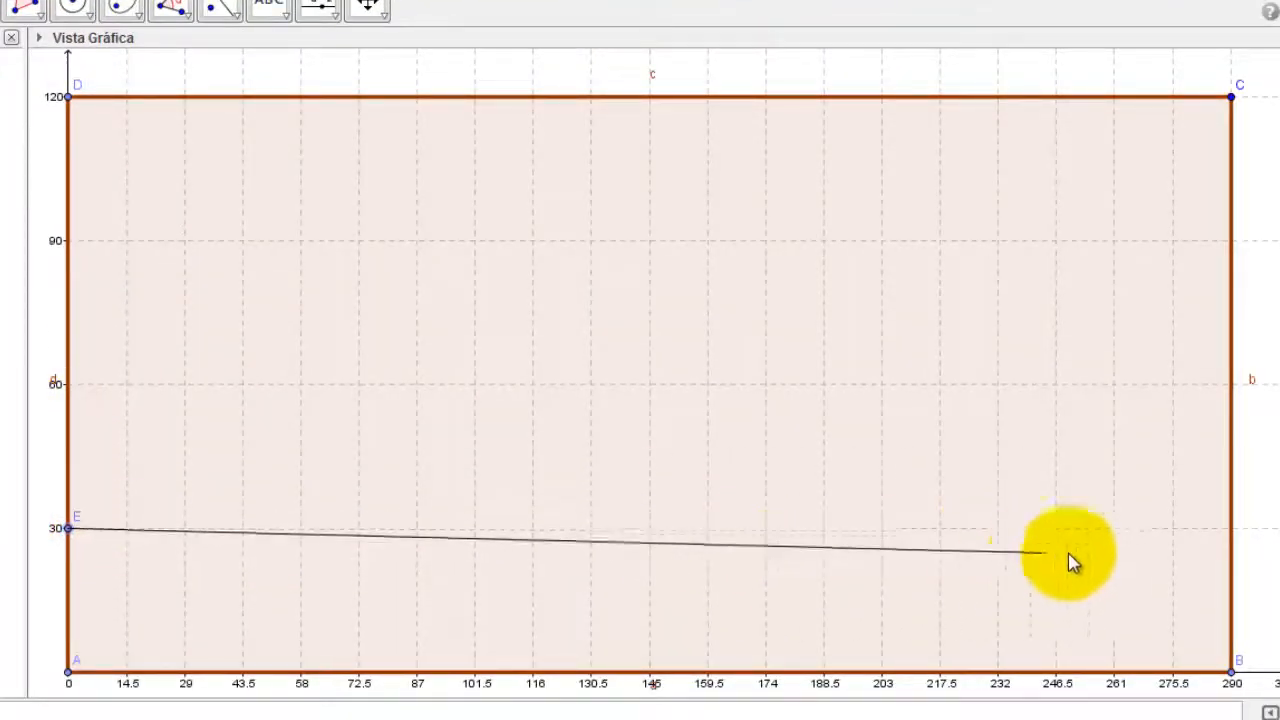
left_click(1233, 530)
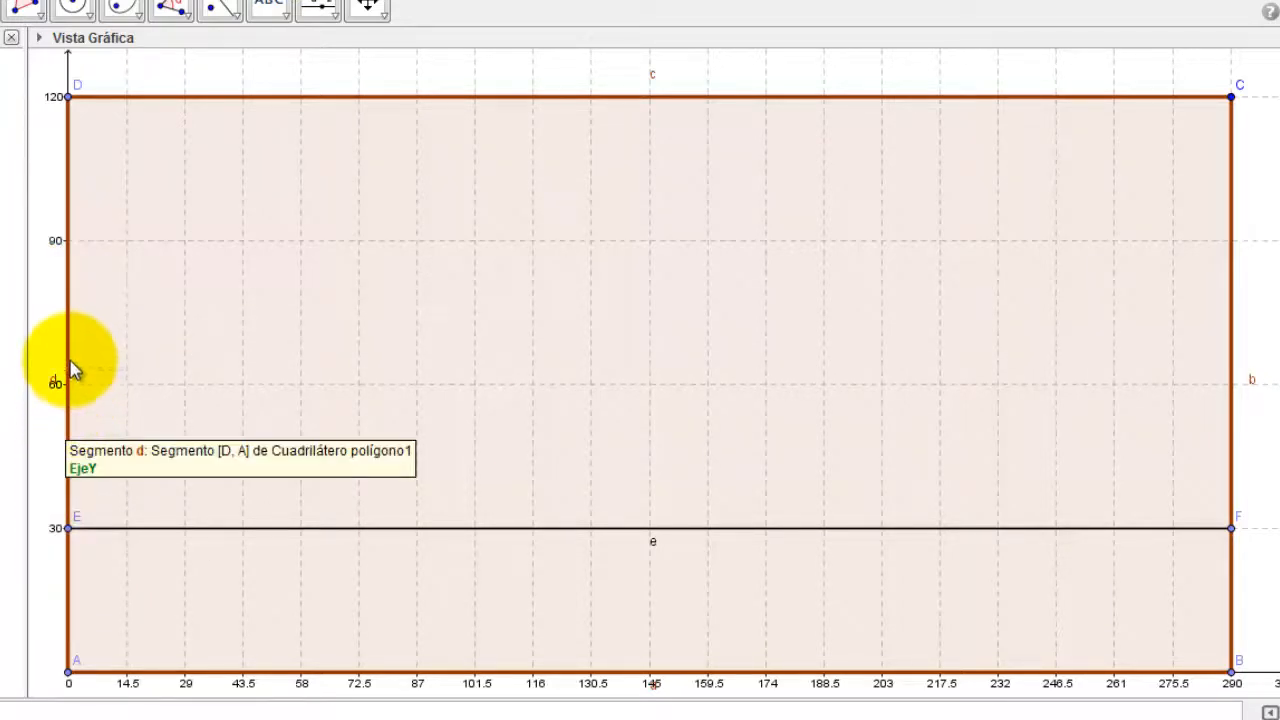
left_click(67, 240)
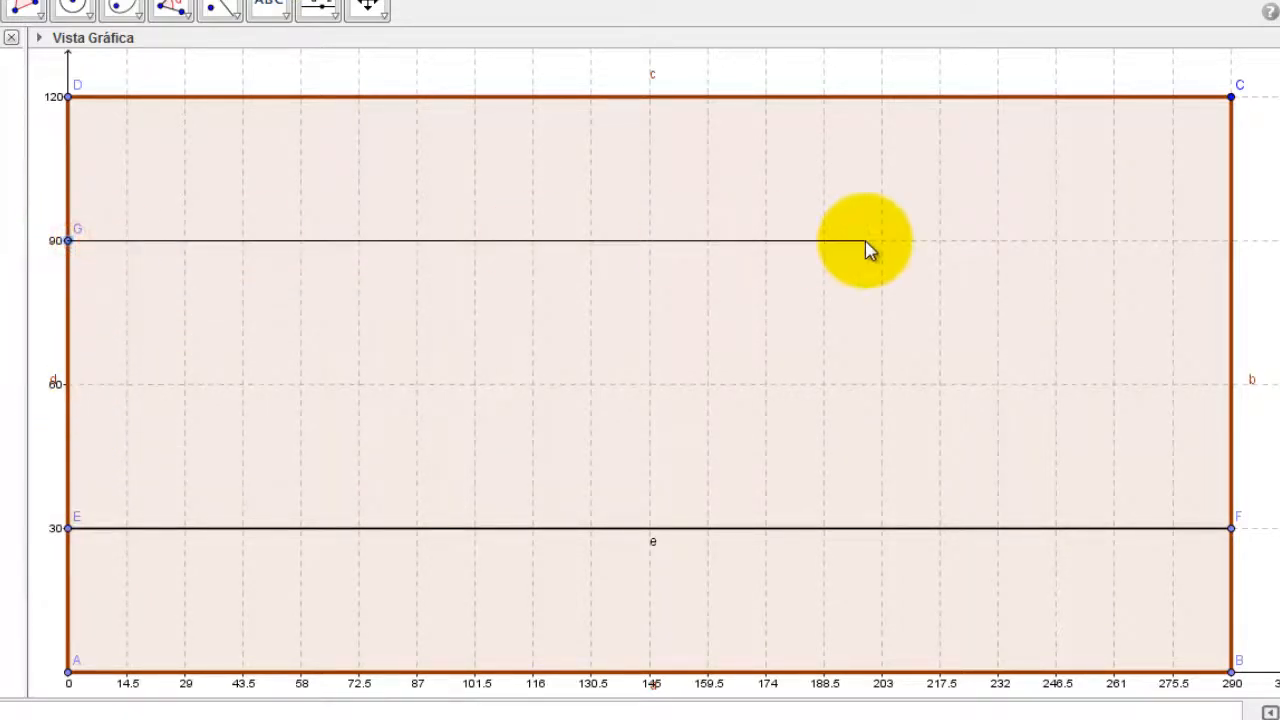
left_click(1231, 242)
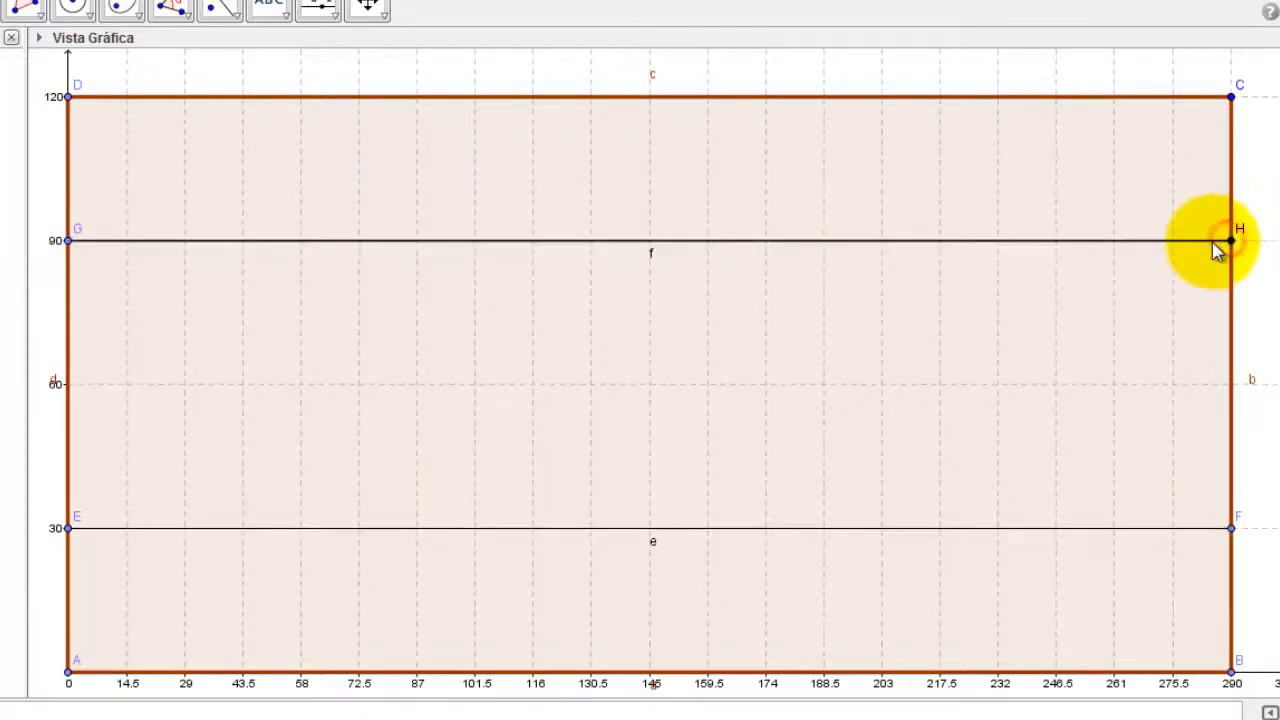
- Format the segment at height 90 in red with line thickness 7, and make the segment at height 30 and the polygon red too
right_click(1212, 243)
left_click(1170, 464)
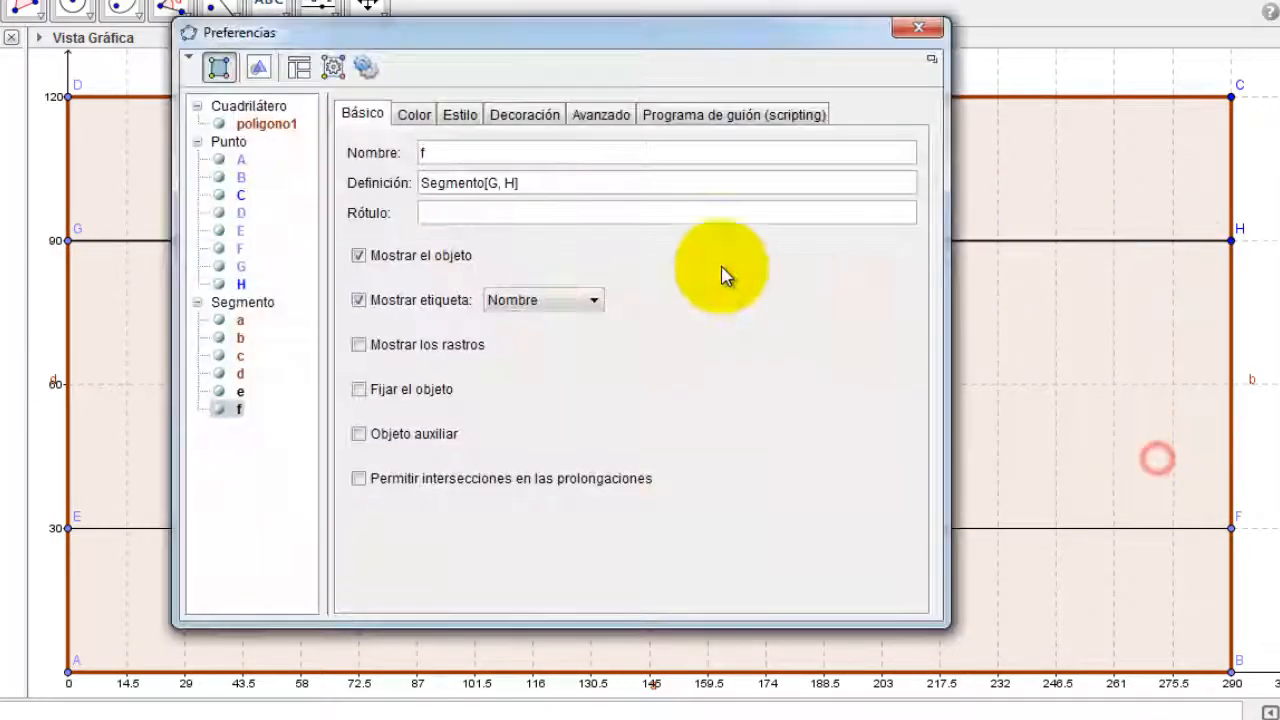
left_click(418, 115)
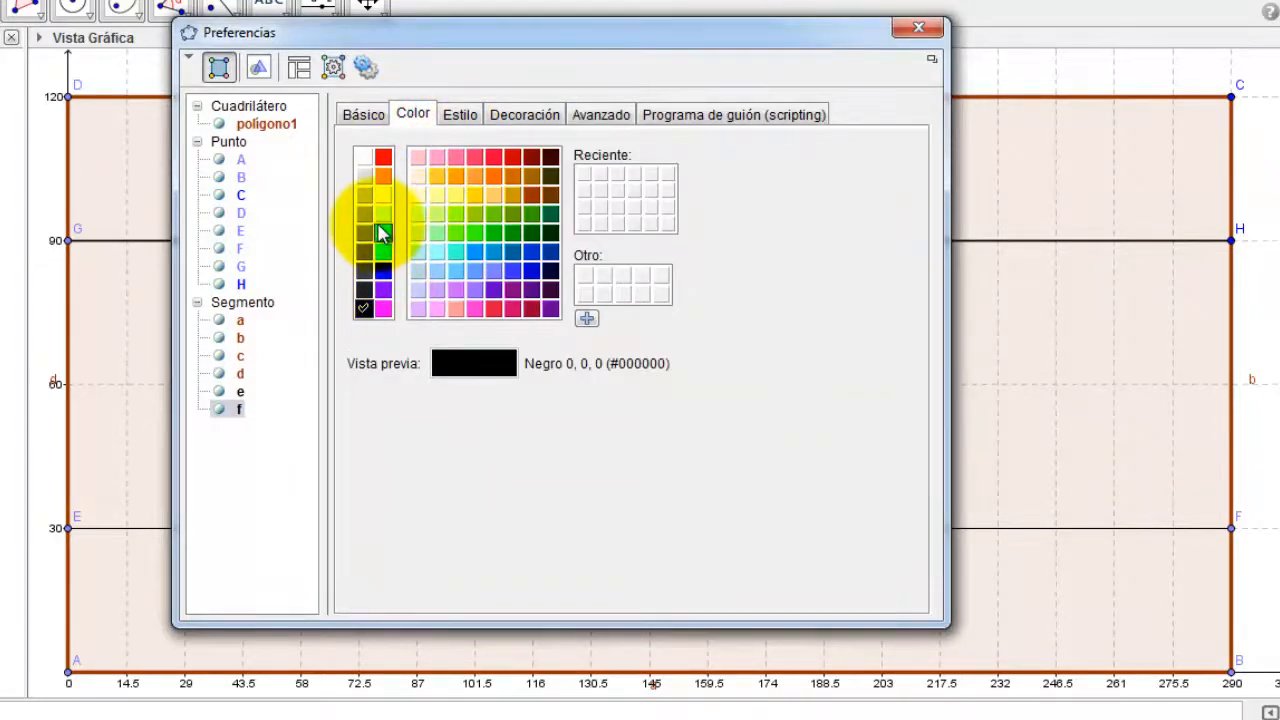
left_click(381, 157)
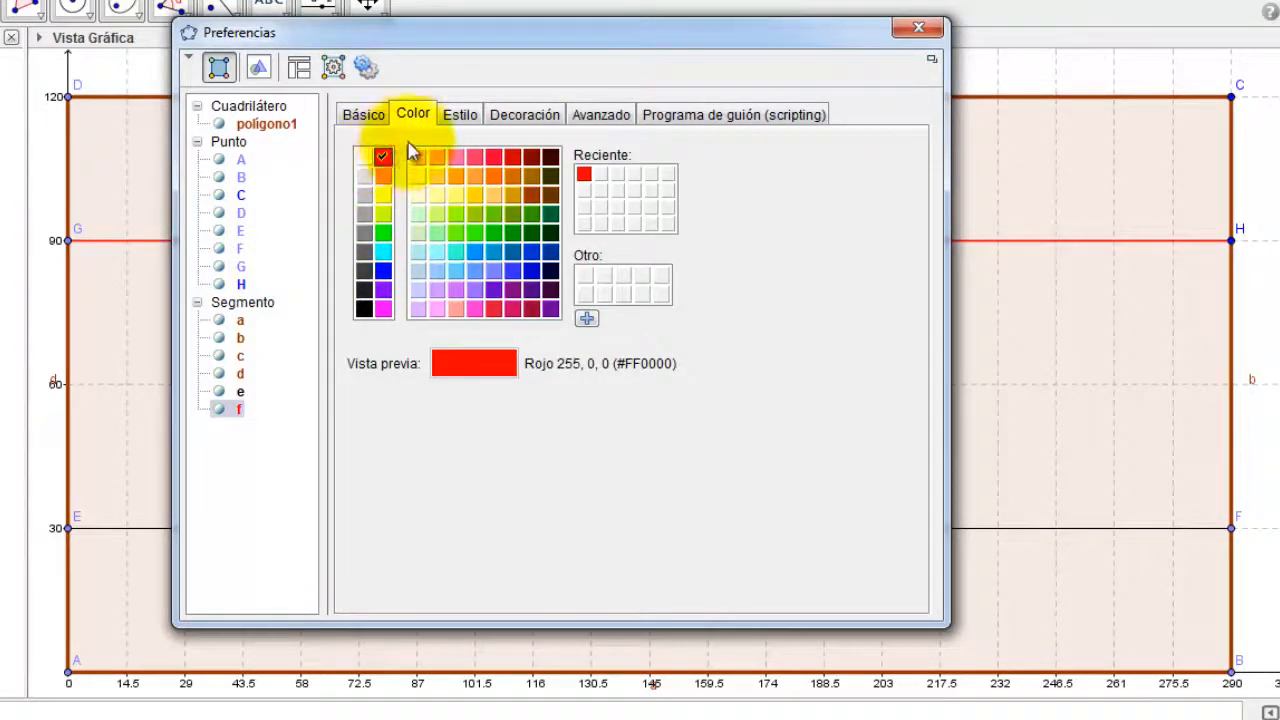
left_click(457, 116)
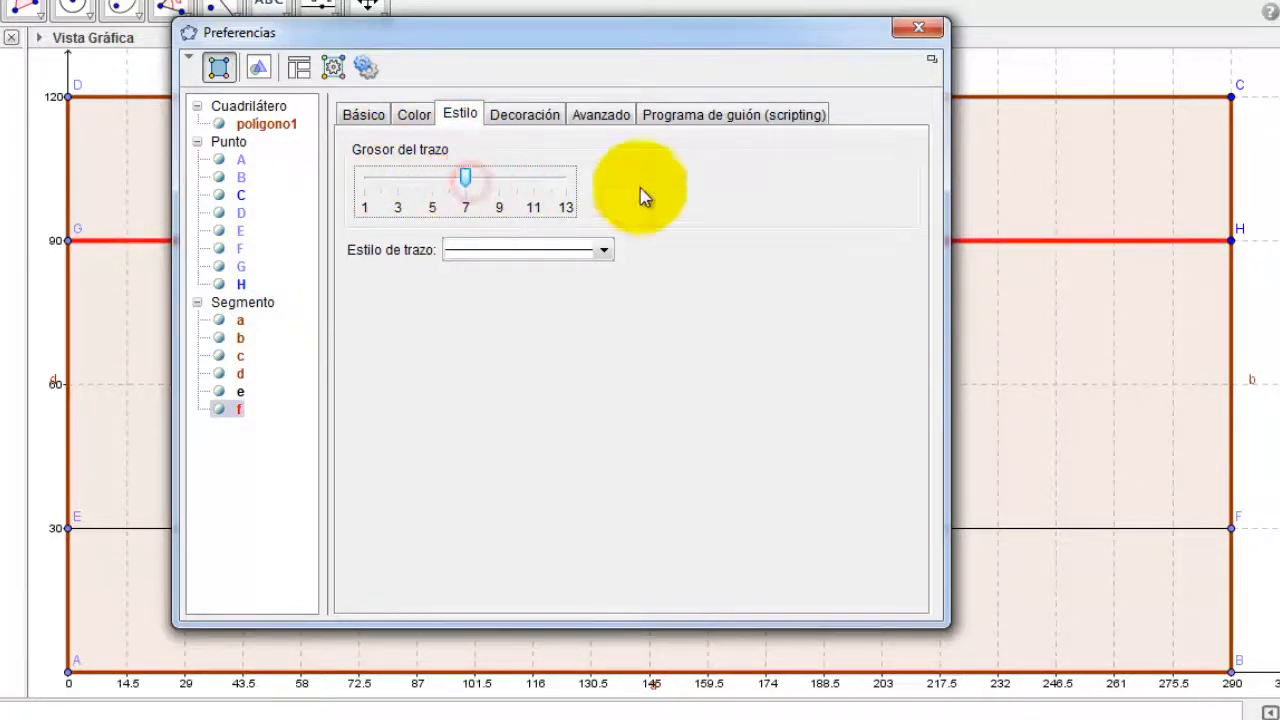
left_click(918, 28)
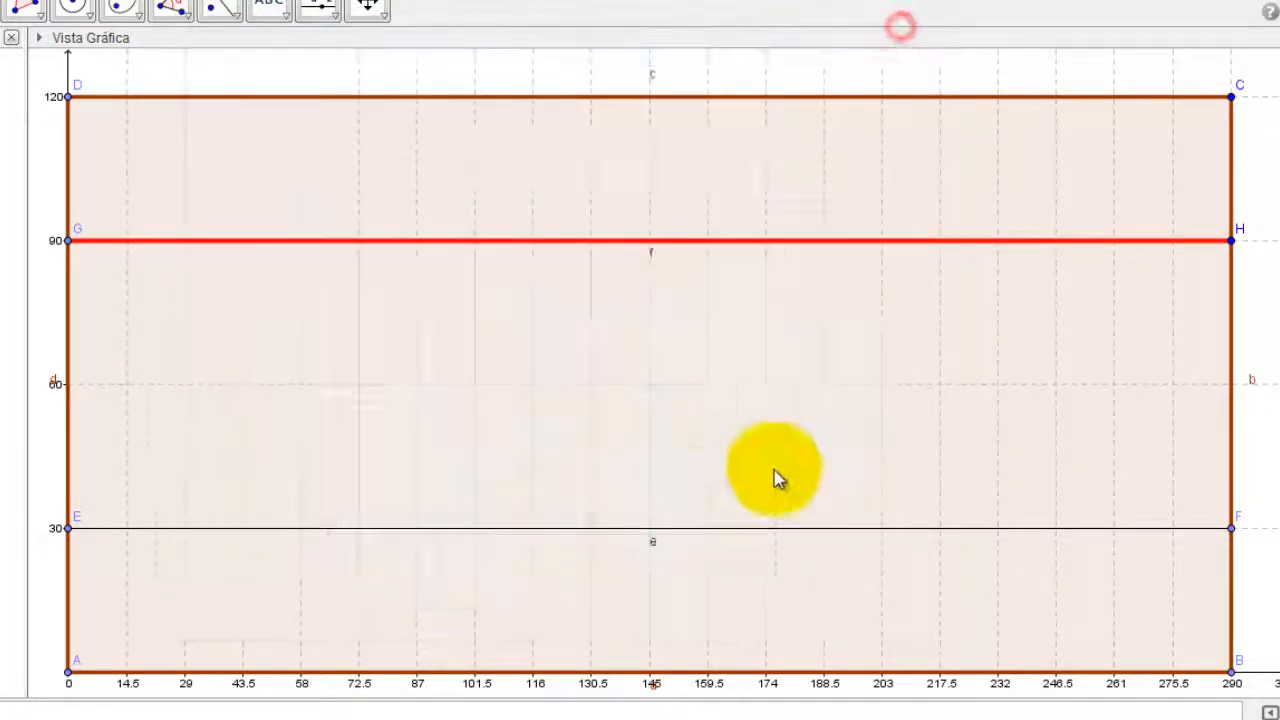
right_click(670, 537)
left_click(725, 698)
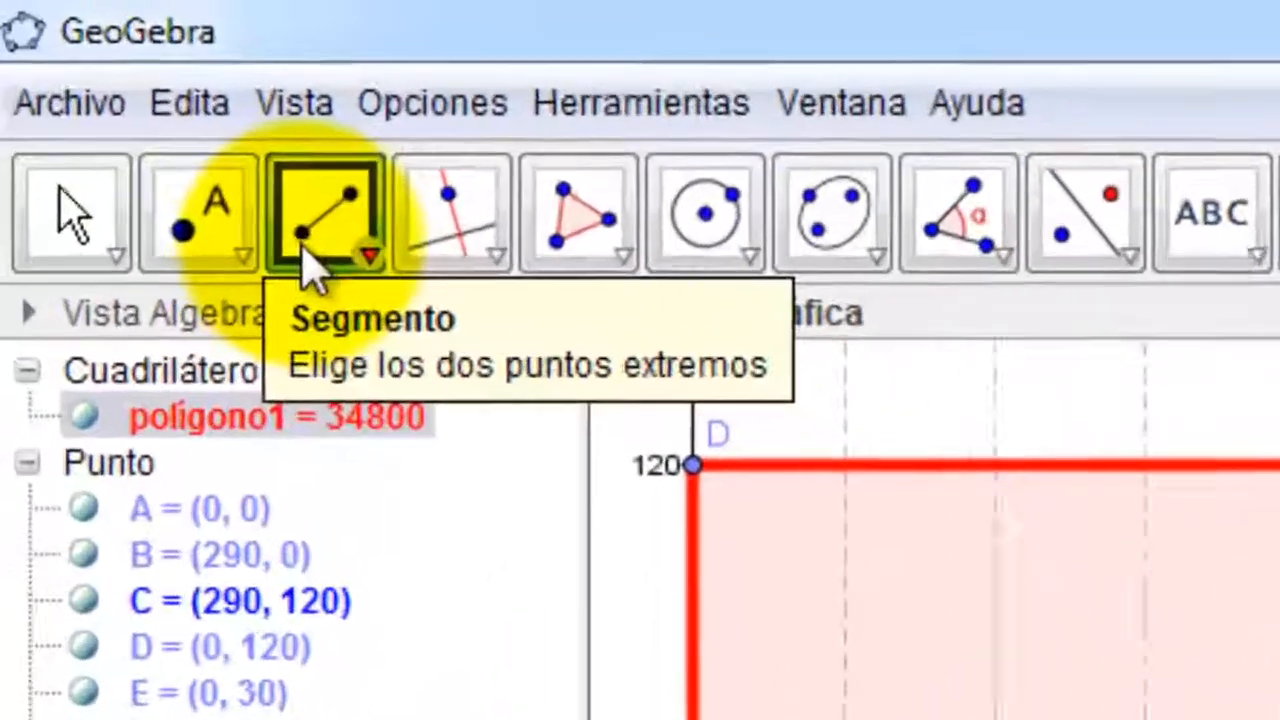
- Draw four vertical segments across the bed from y = 0 to y = 120, at x = 14.5, 43.5, 72.5 and 101.5
left_click(111, 80)
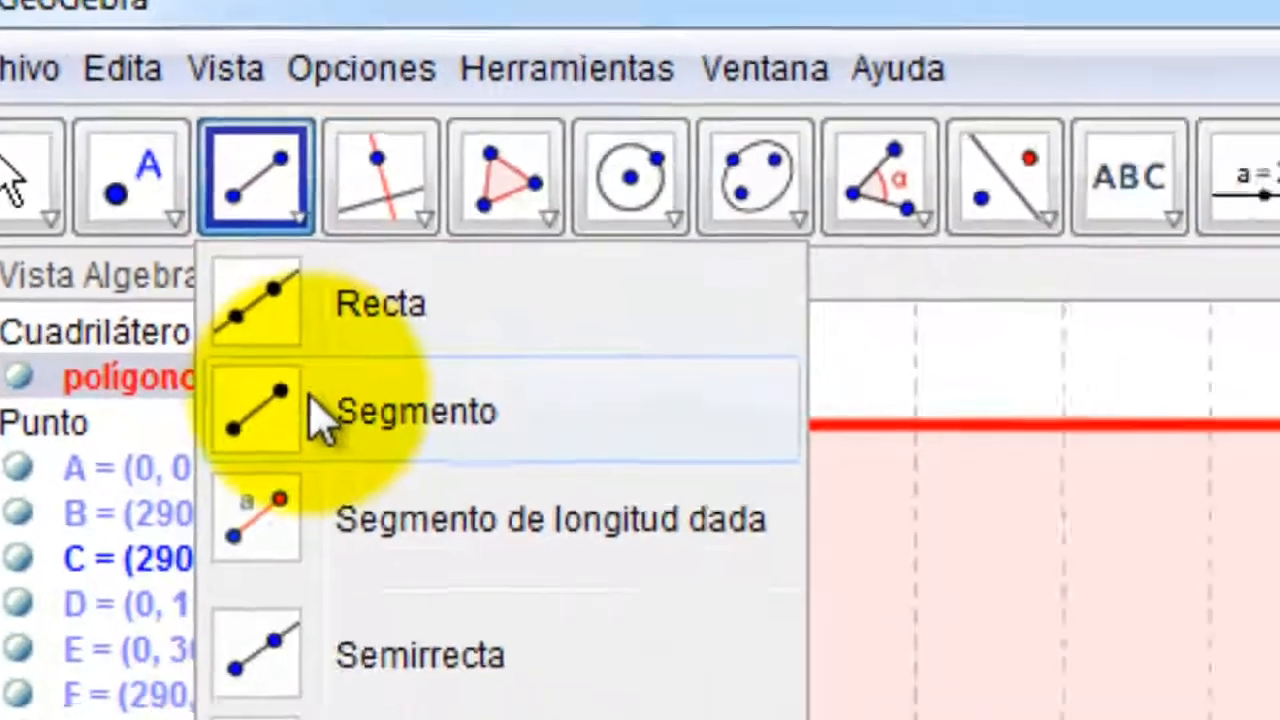
left_click(463, 552)
left_click(101, 667)
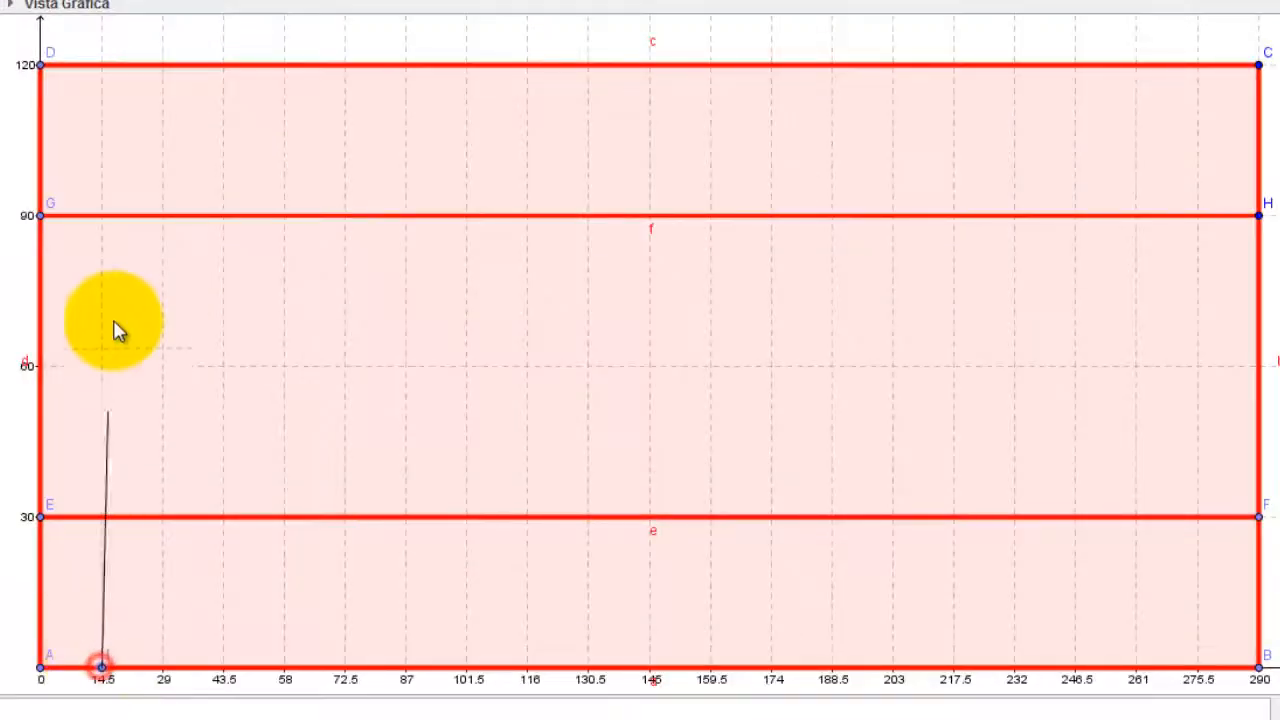
left_click(101, 65)
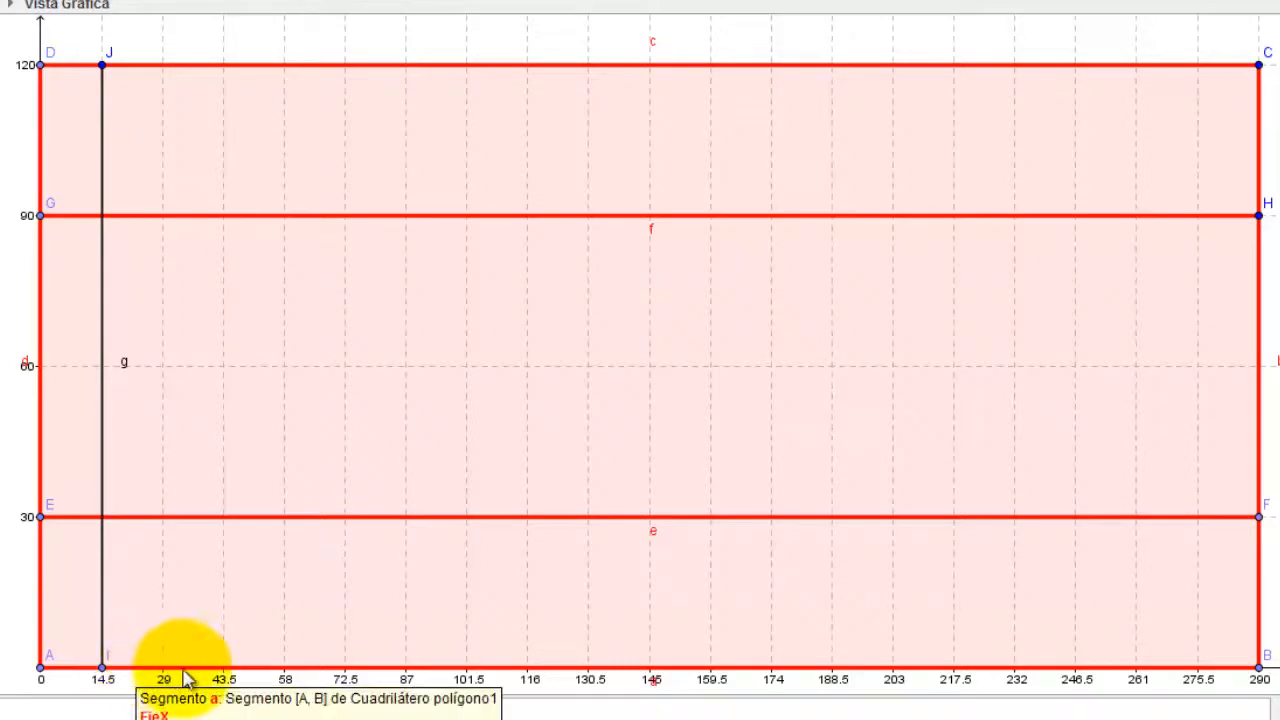
left_click(223, 667)
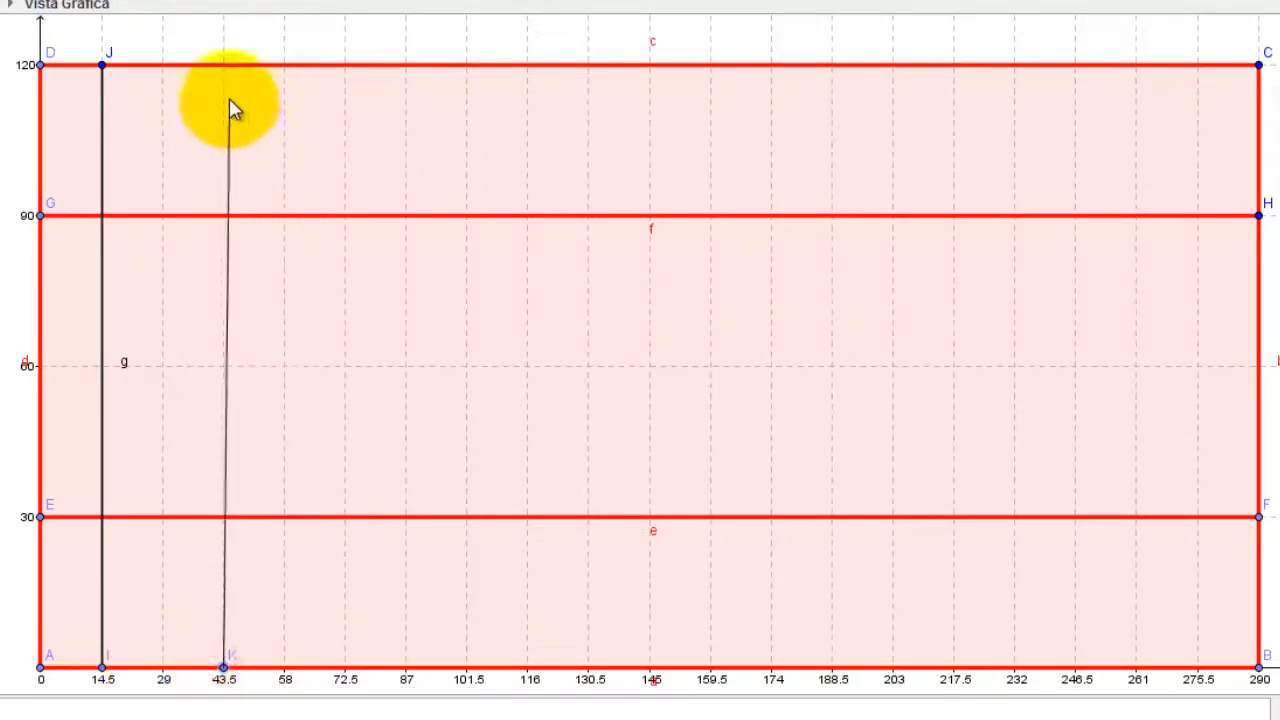
left_click(223, 66)
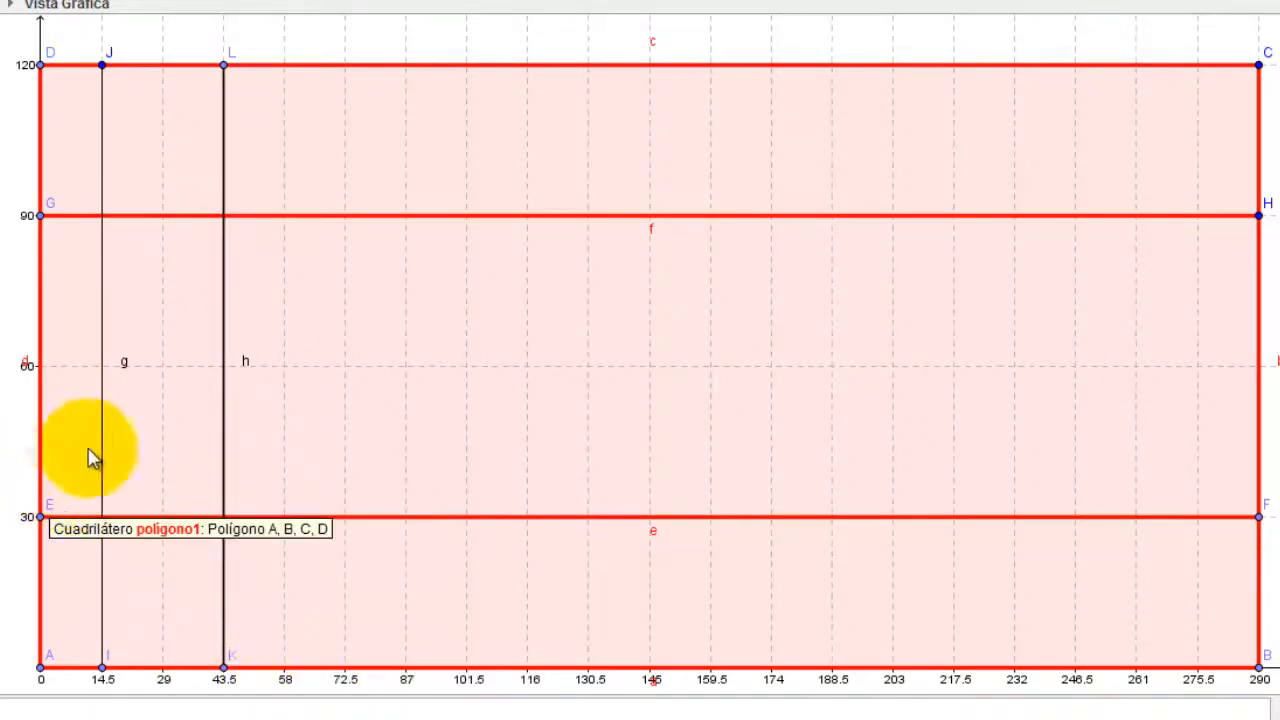
left_click(344, 668)
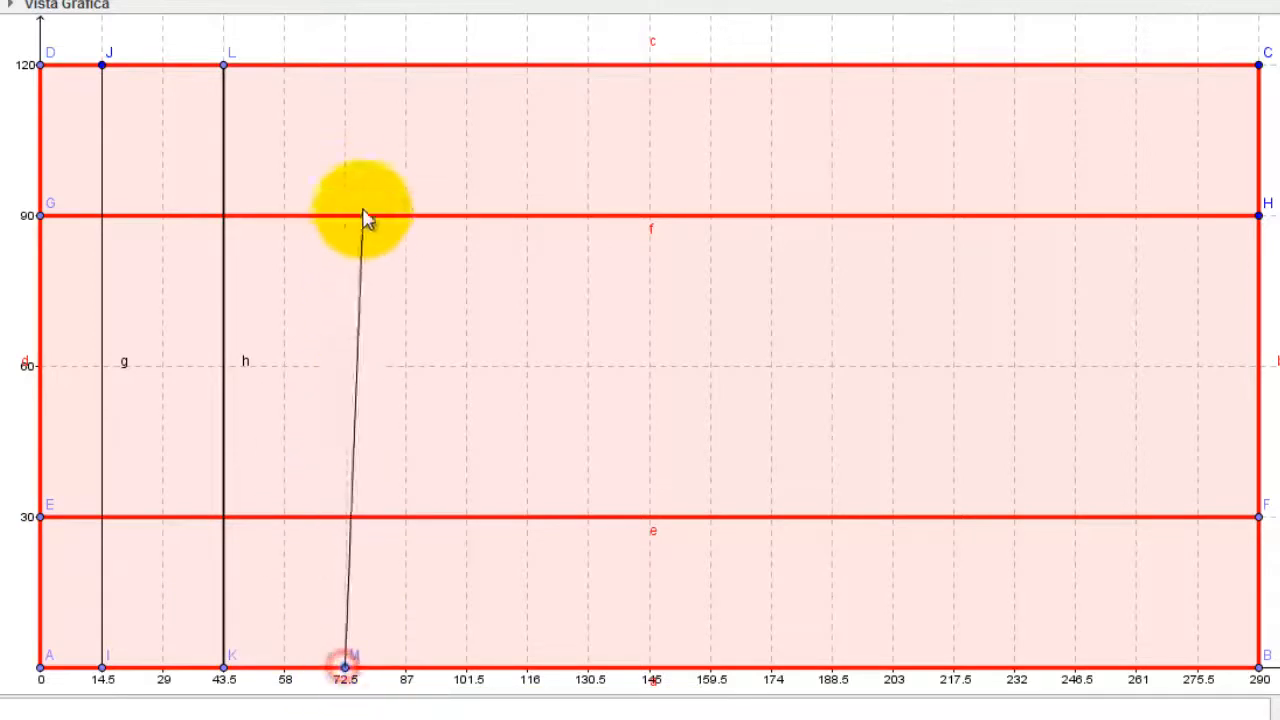
left_click(346, 66)
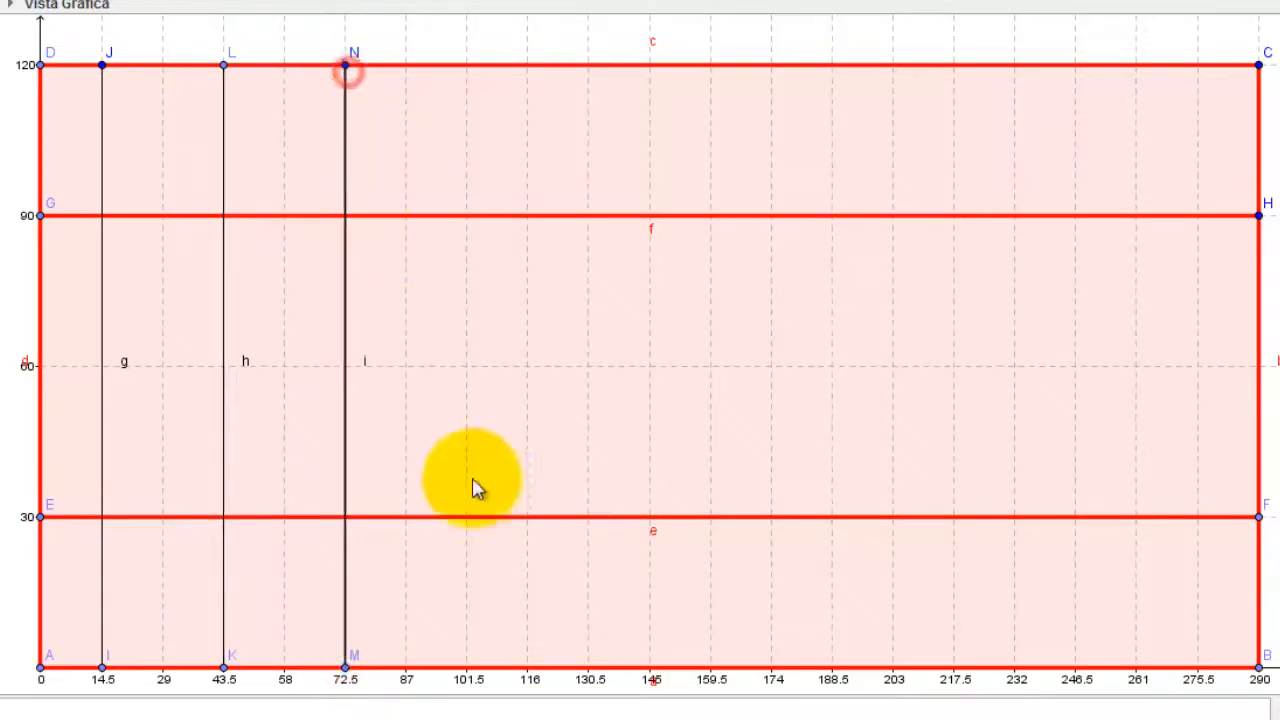
left_click(467, 668)
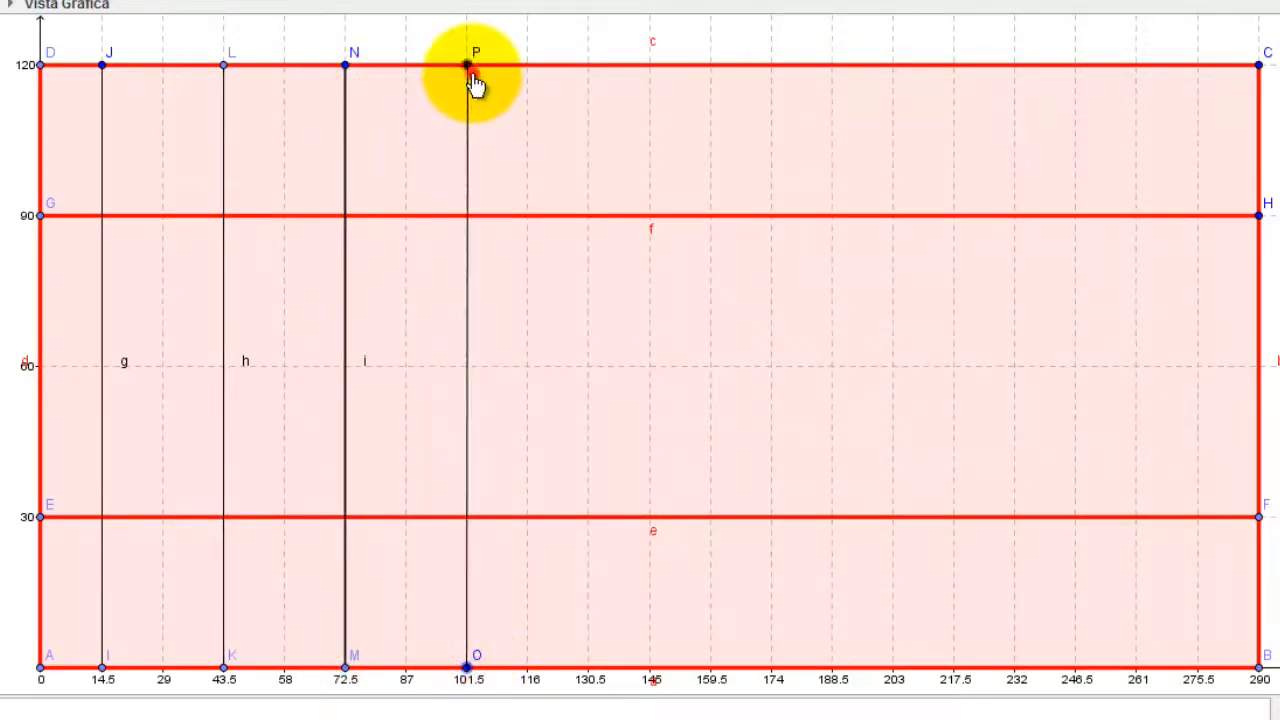
left_click(467, 66)
- Continue the column segments from y = 0 to y = 120 at x = 130.5, 159.5, 188.5, 217.5, 246.5 and 275.5
left_click(588, 668)
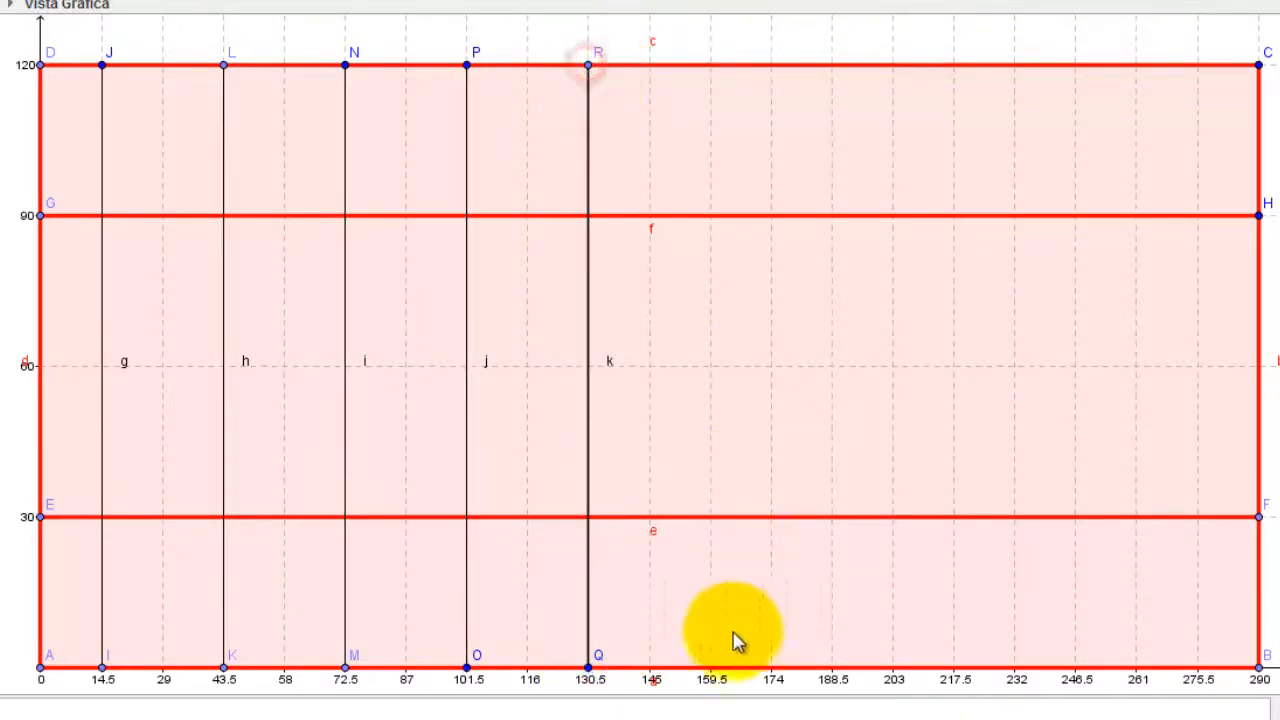
left_click(711, 668)
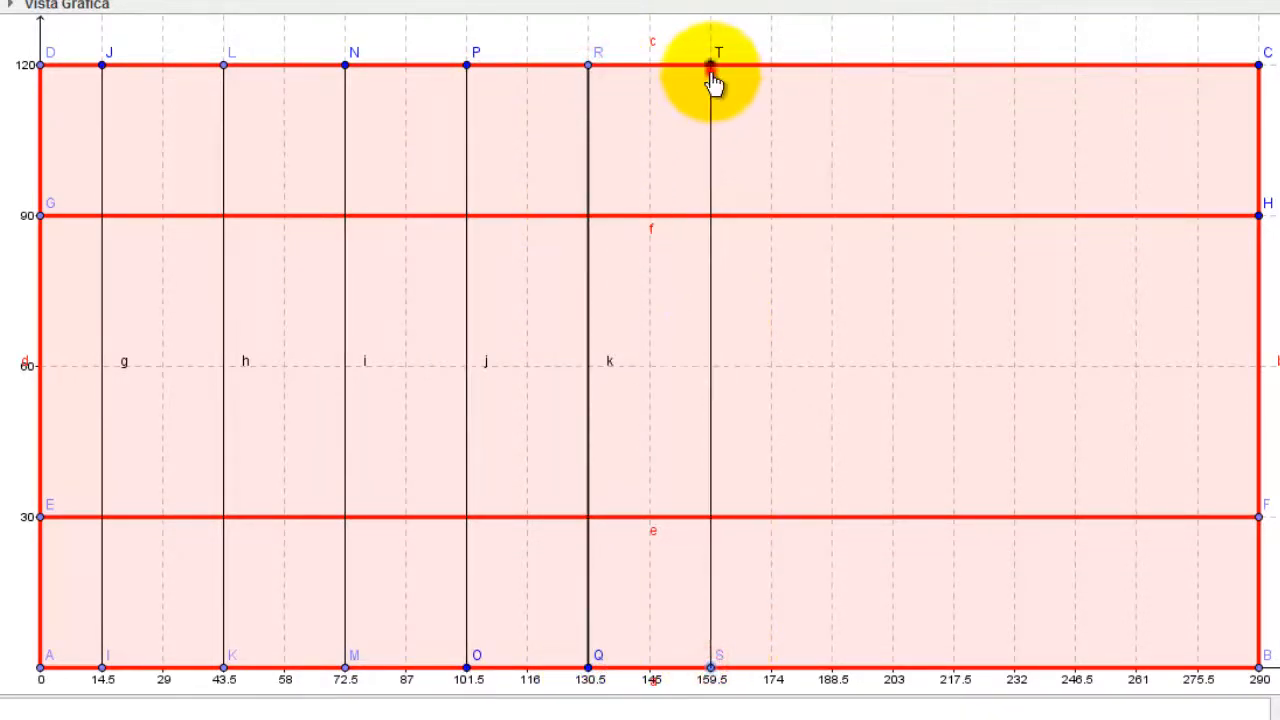
left_click(711, 66)
left_click(832, 668)
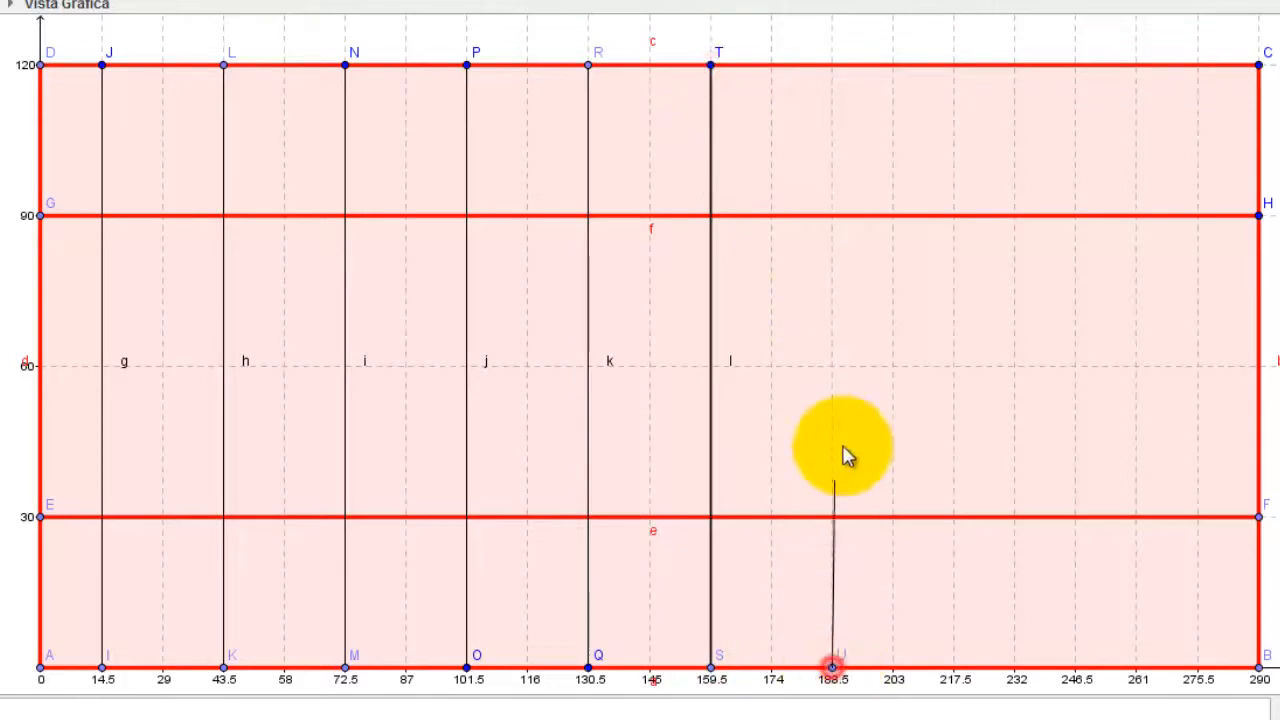
left_click(832, 66)
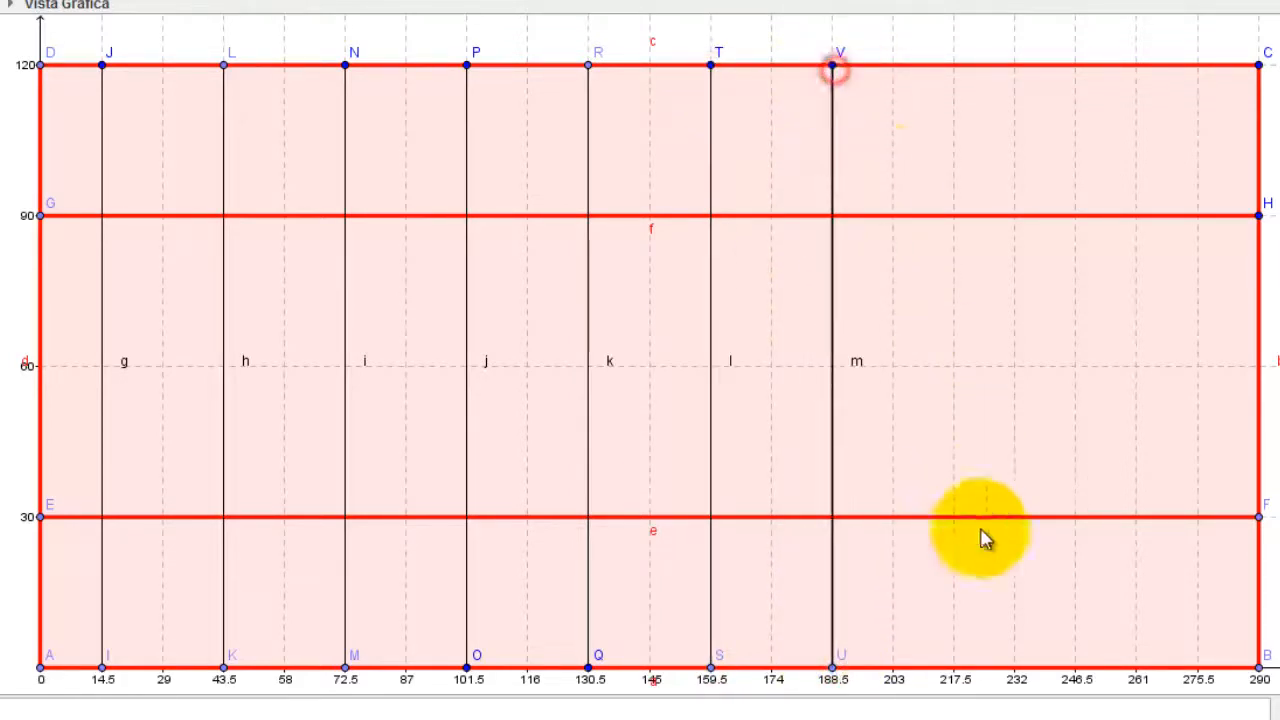
left_click(954, 667)
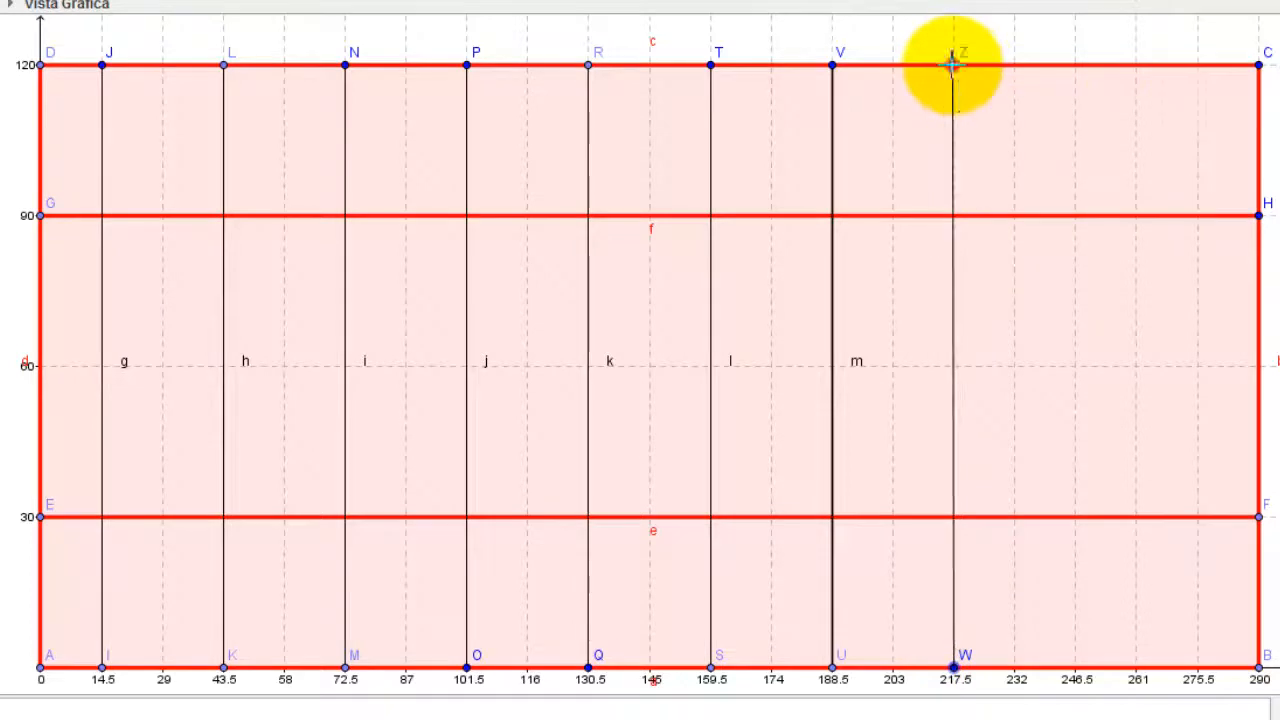
left_click(953, 66)
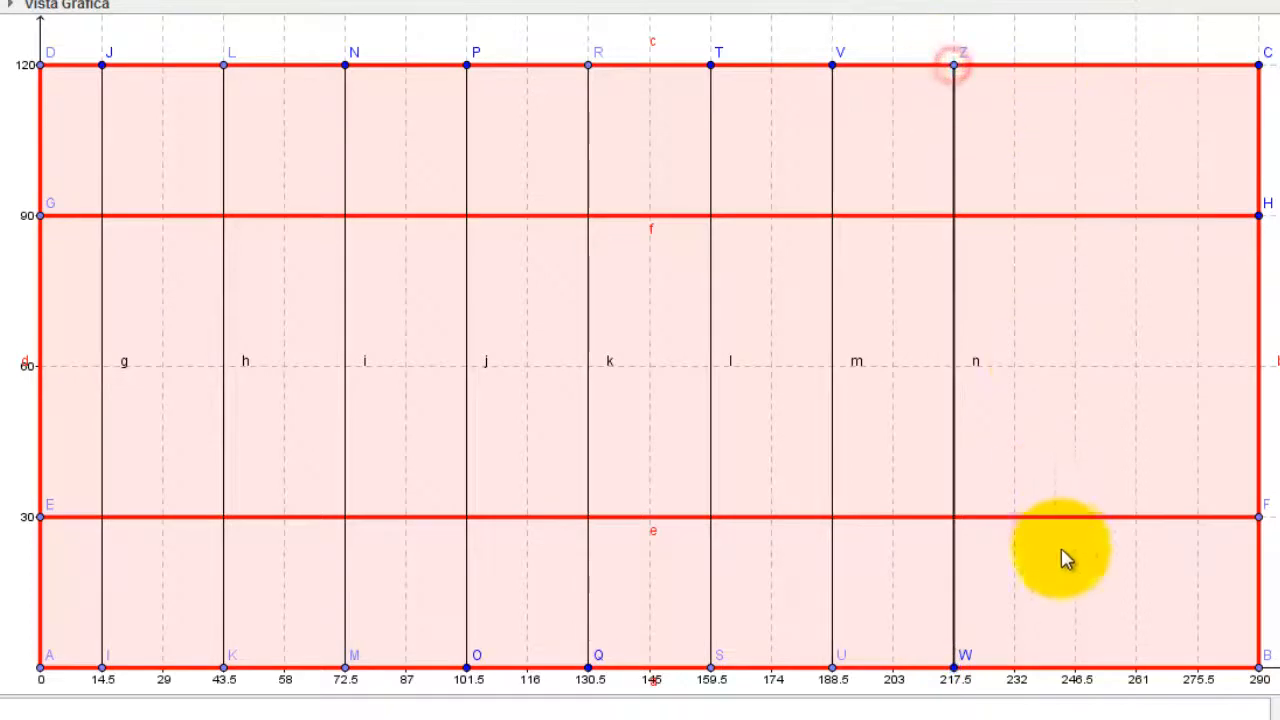
left_click(1075, 667)
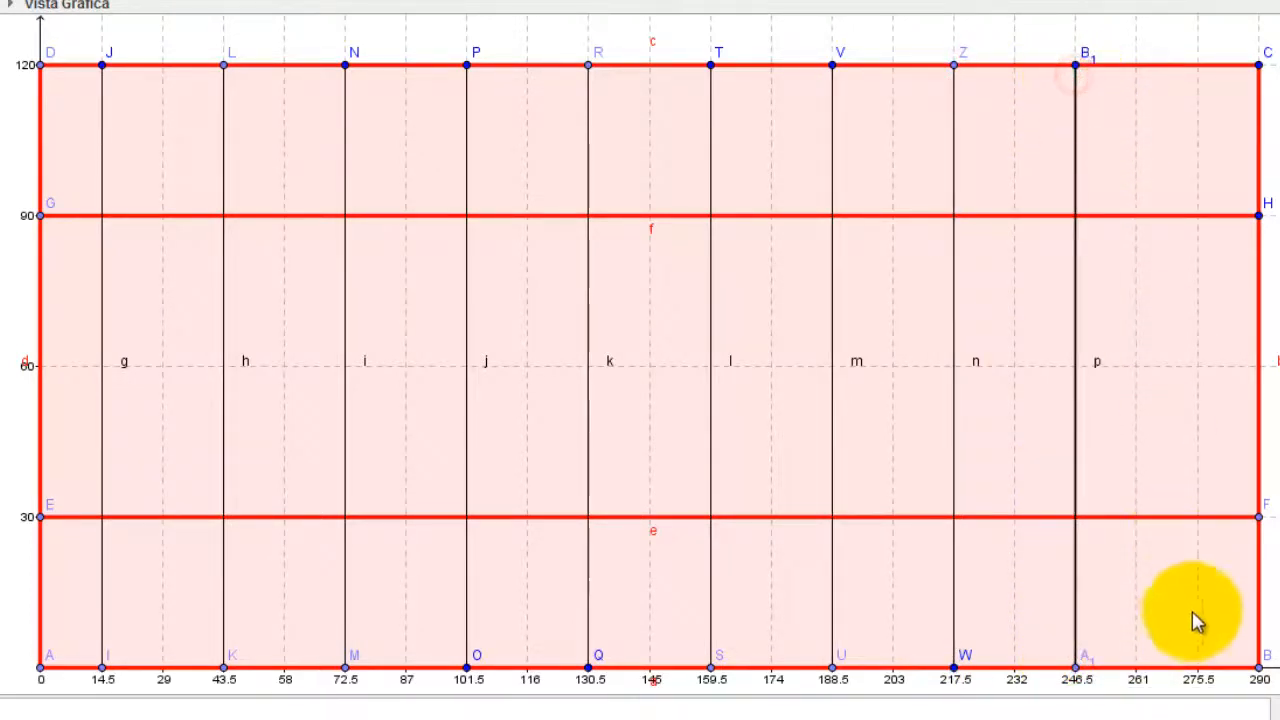
left_click(1197, 667)
left_click(1198, 66)
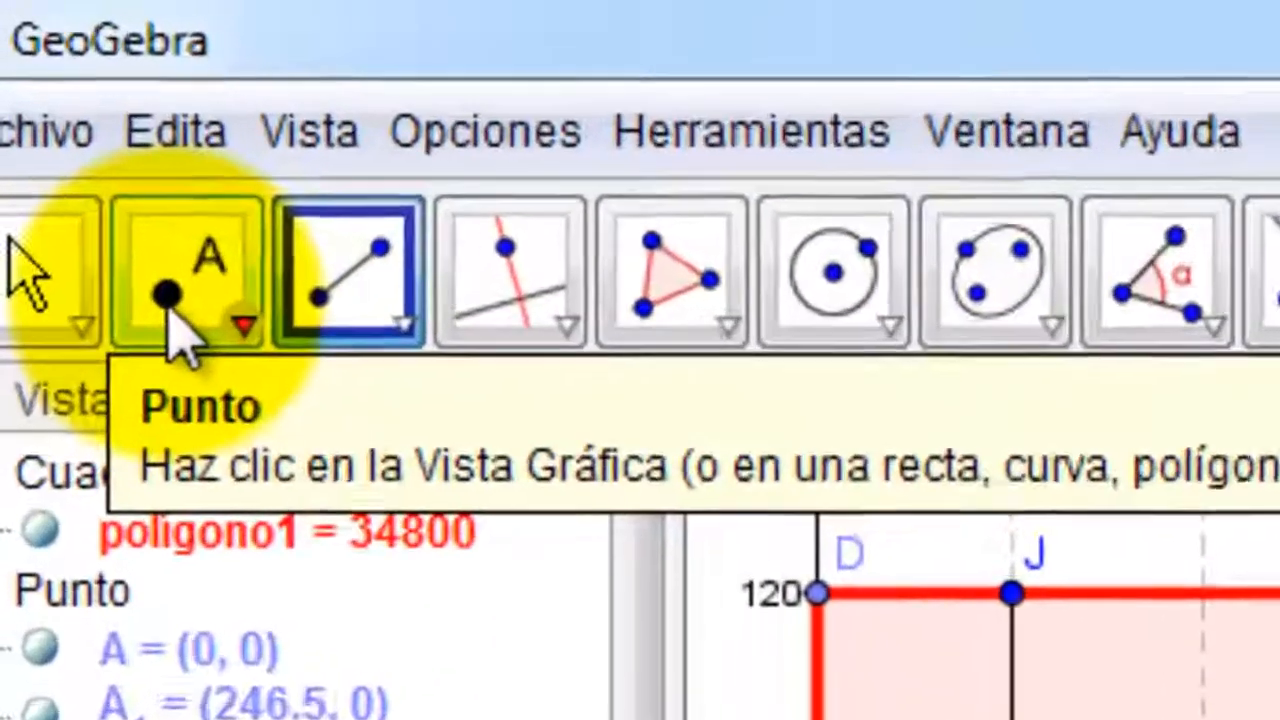
- Place points where the column segments from x = 14.5 to 130.5 cross the row segments at heights 90 and 30
left_click(46, 82)
left_click(190, 445)
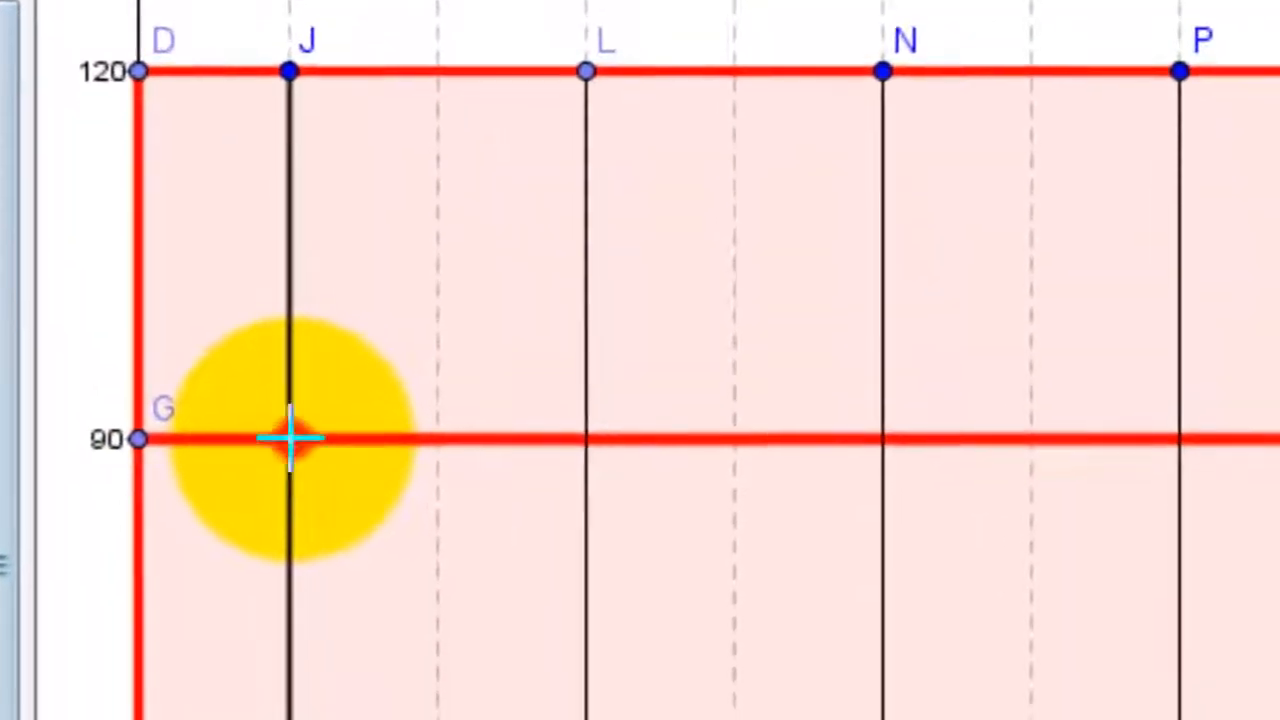
left_click(290, 437)
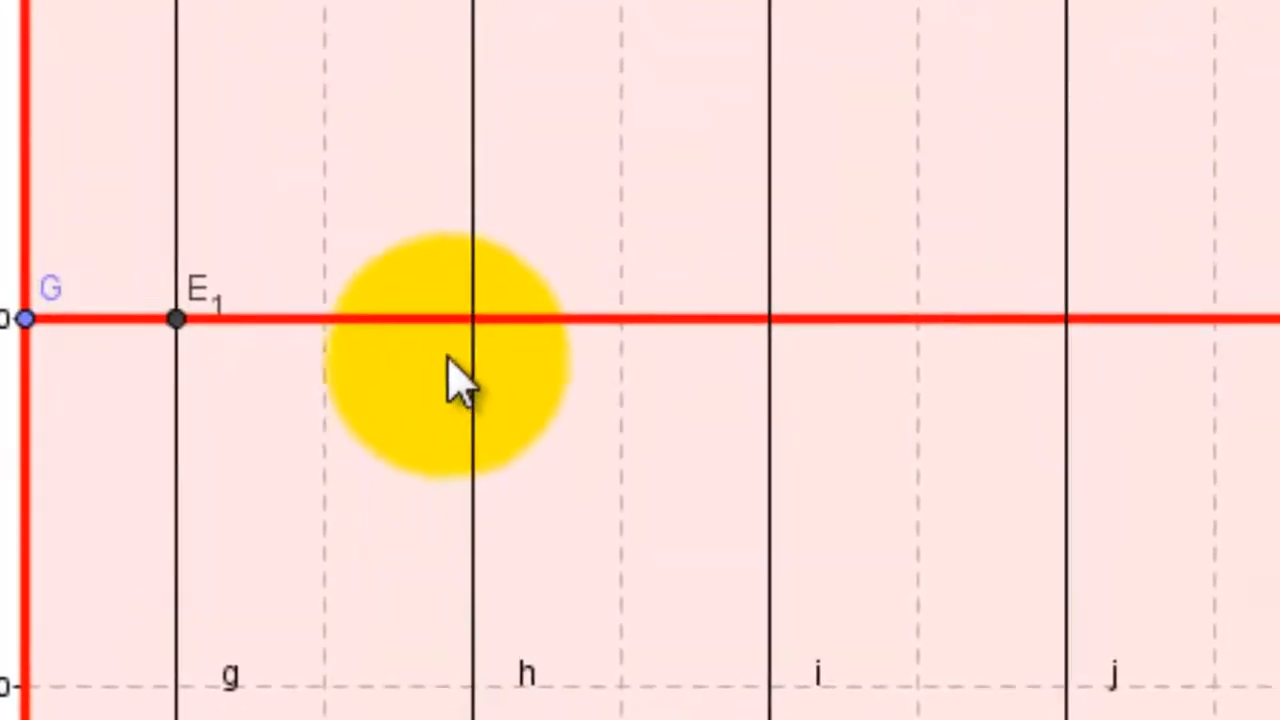
left_click(473, 319)
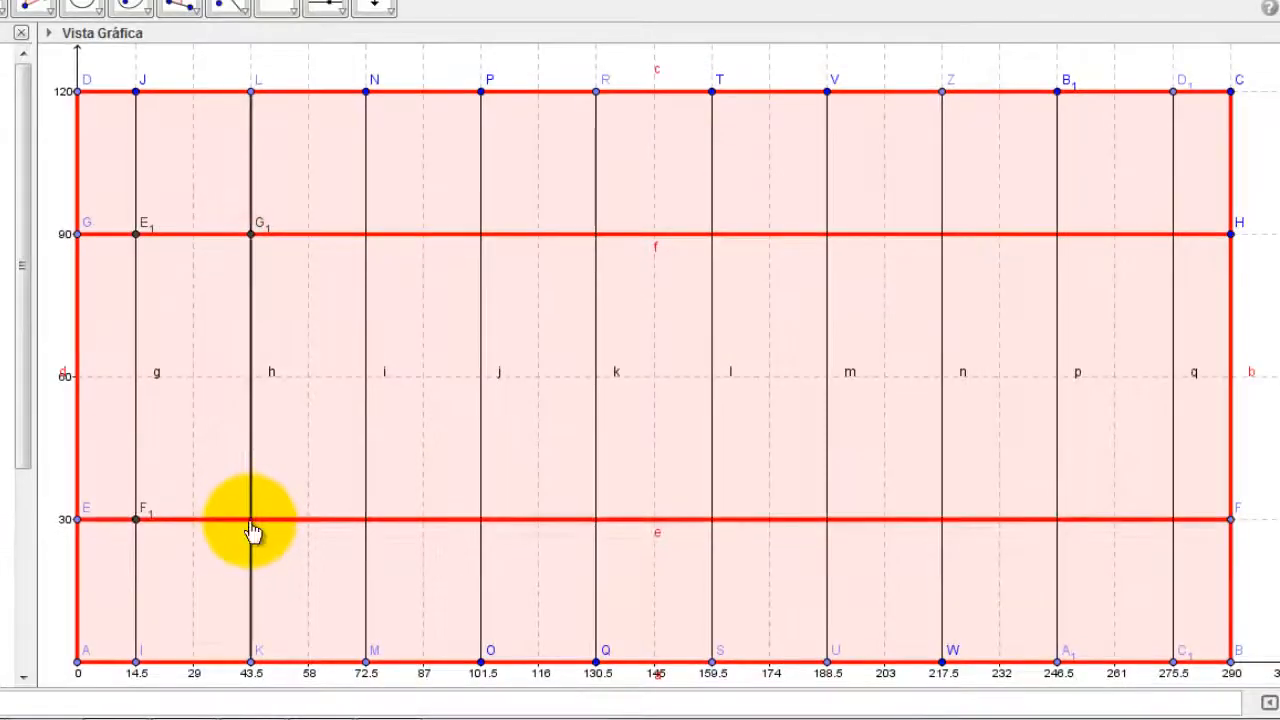
left_click(251, 519)
left_click(366, 519)
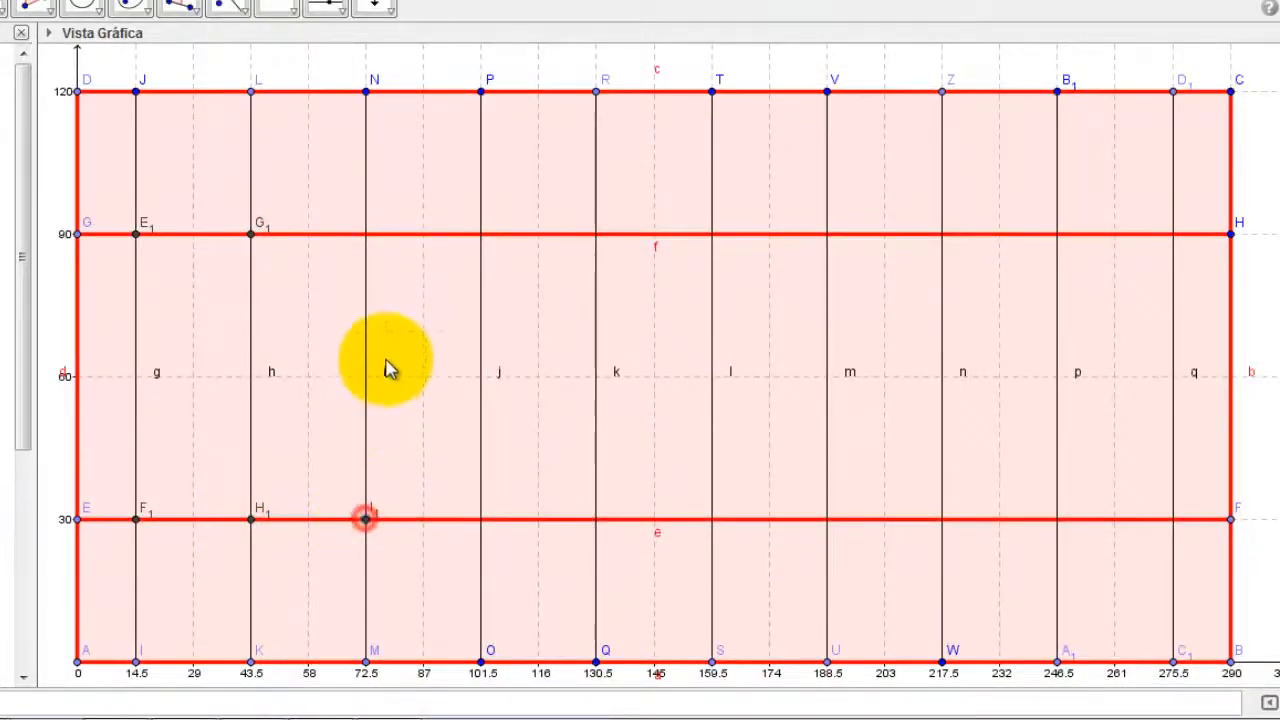
left_click(366, 234)
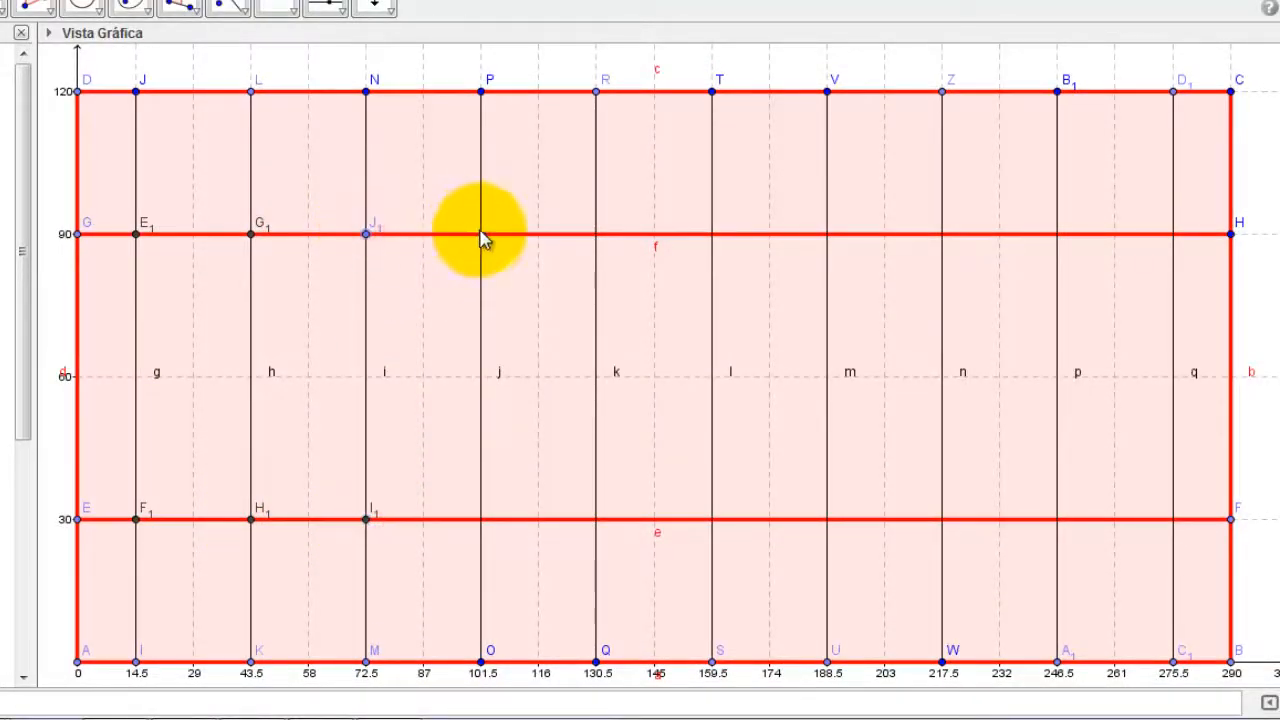
left_click(481, 234)
left_click(481, 519)
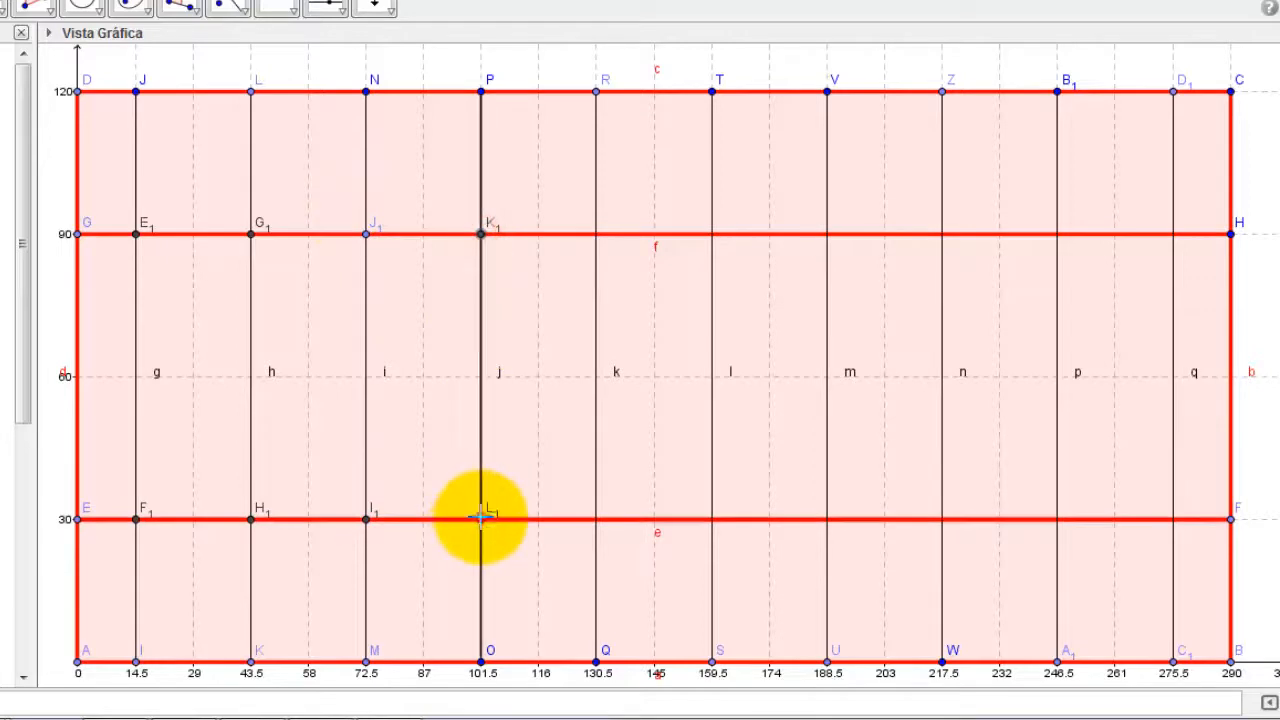
left_click(596, 519)
left_click(596, 234)
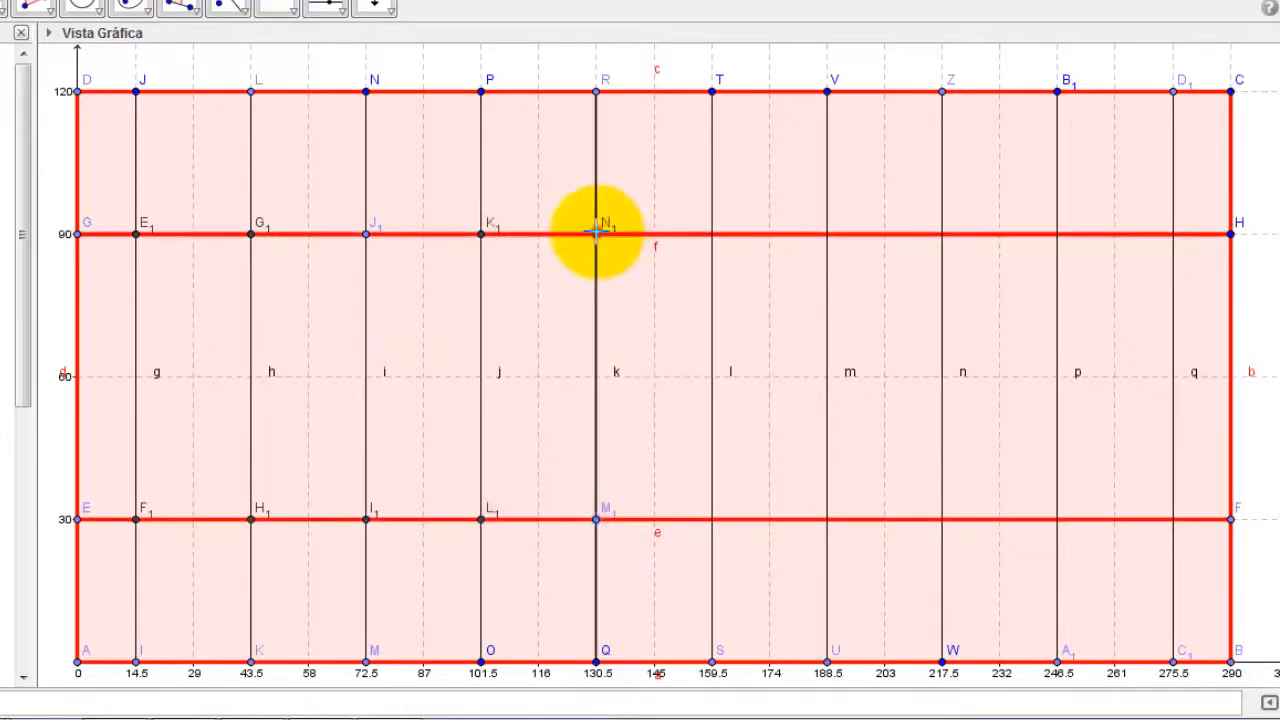
- Place points where the column segments from x = 159.5 to 275.5 cross the rows at heights 90 and 30
left_click(711, 234)
left_click(712, 520)
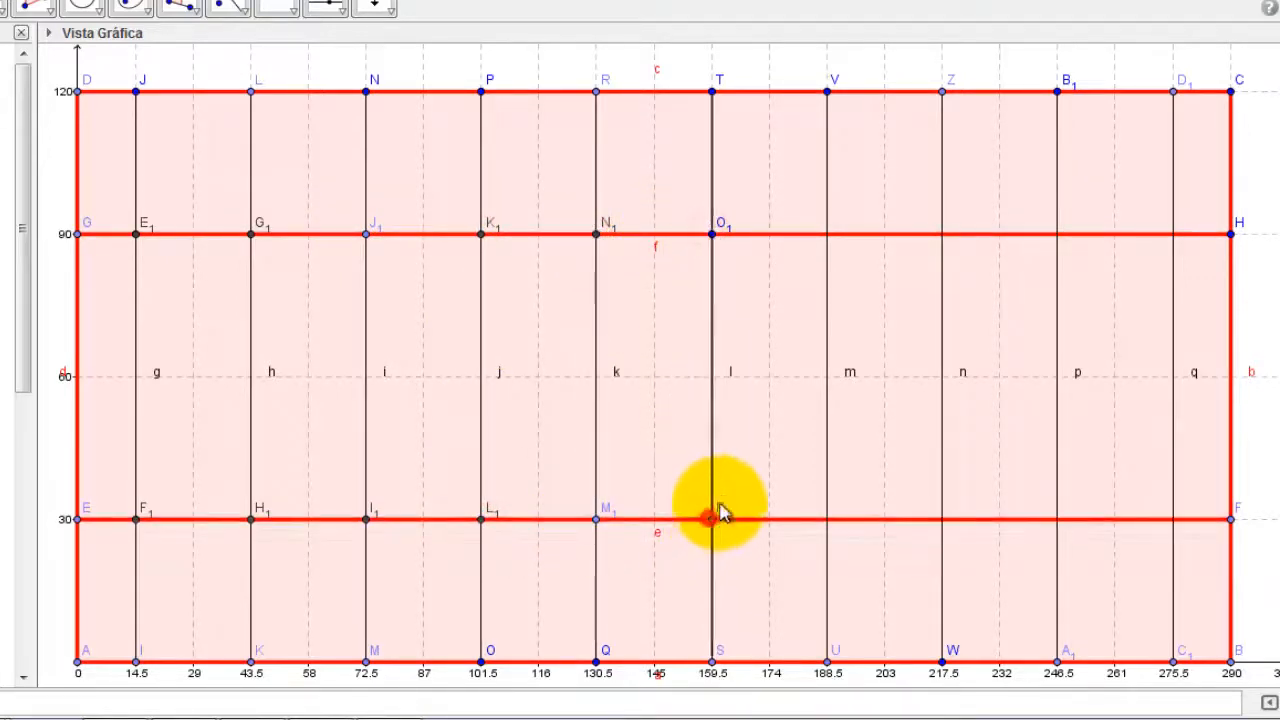
left_click(827, 234)
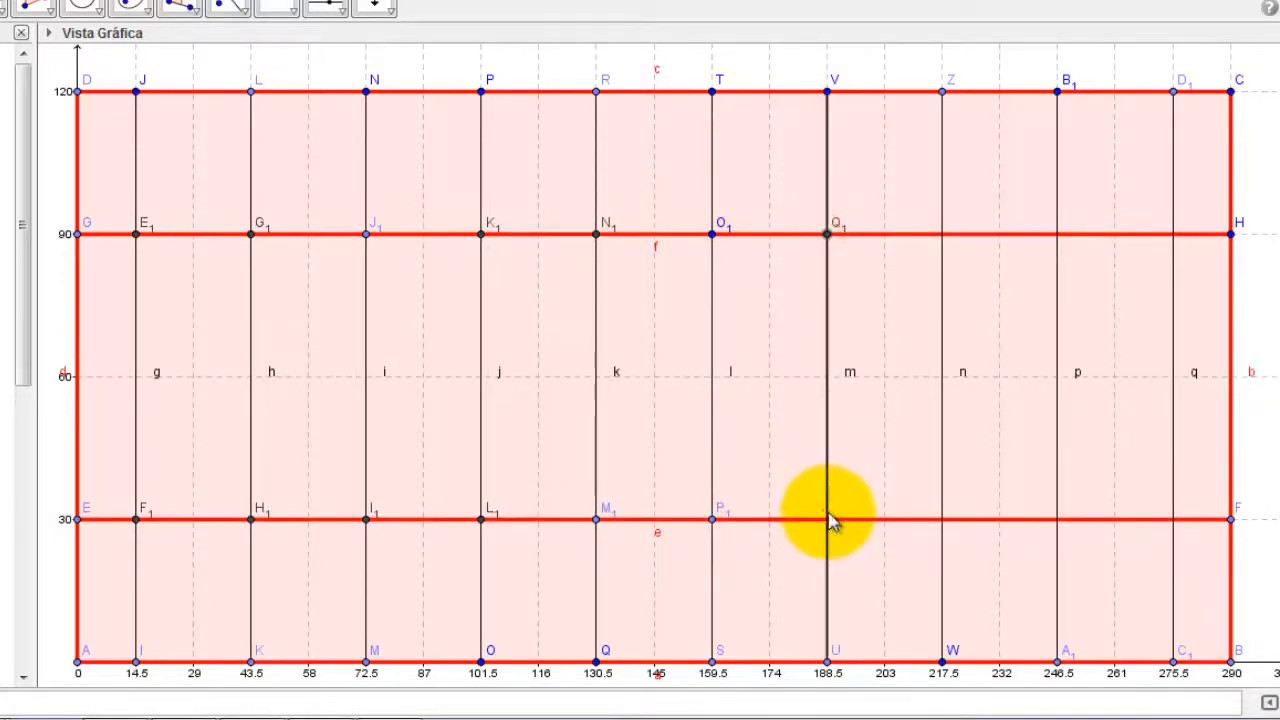
left_click(942, 520)
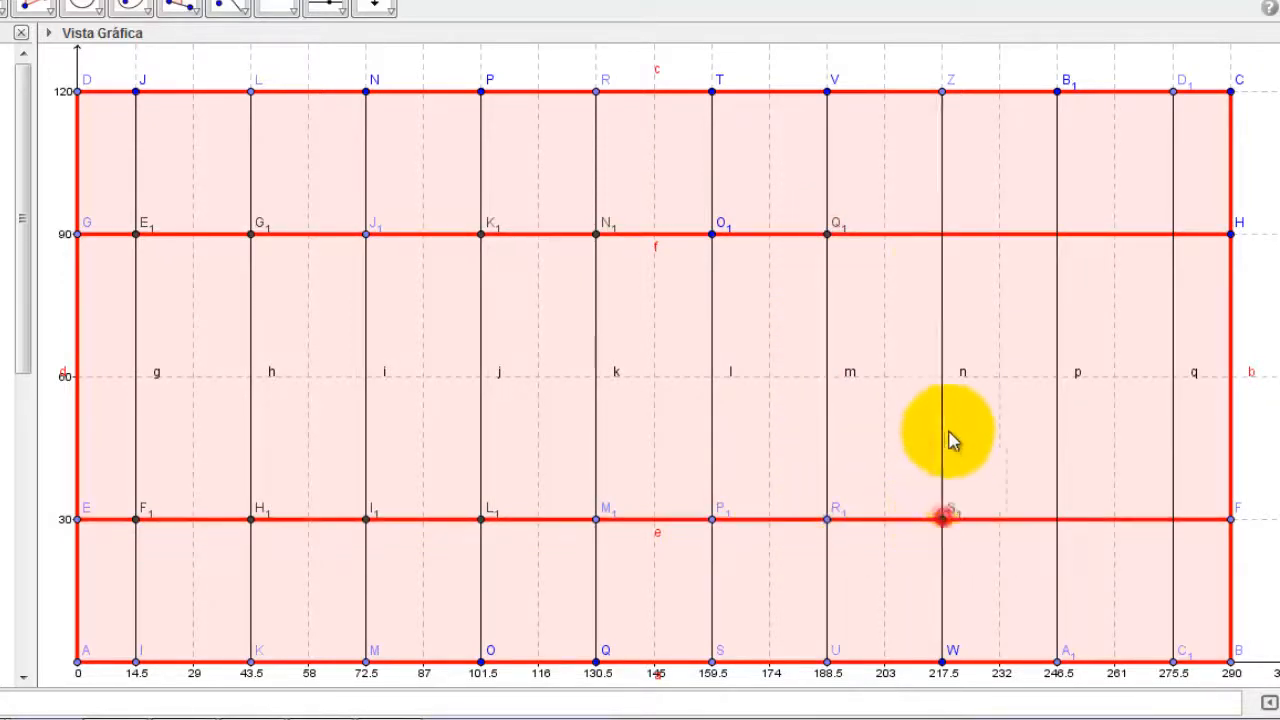
left_click(942, 235)
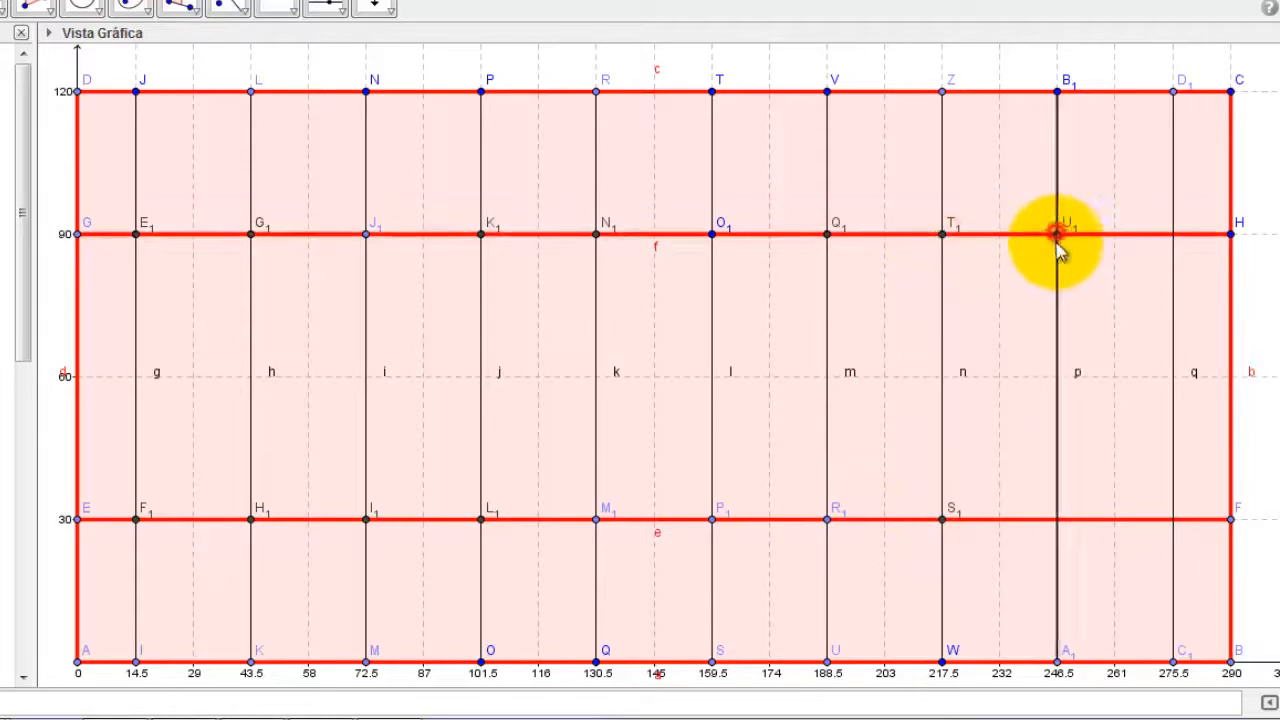
left_click(1057, 520)
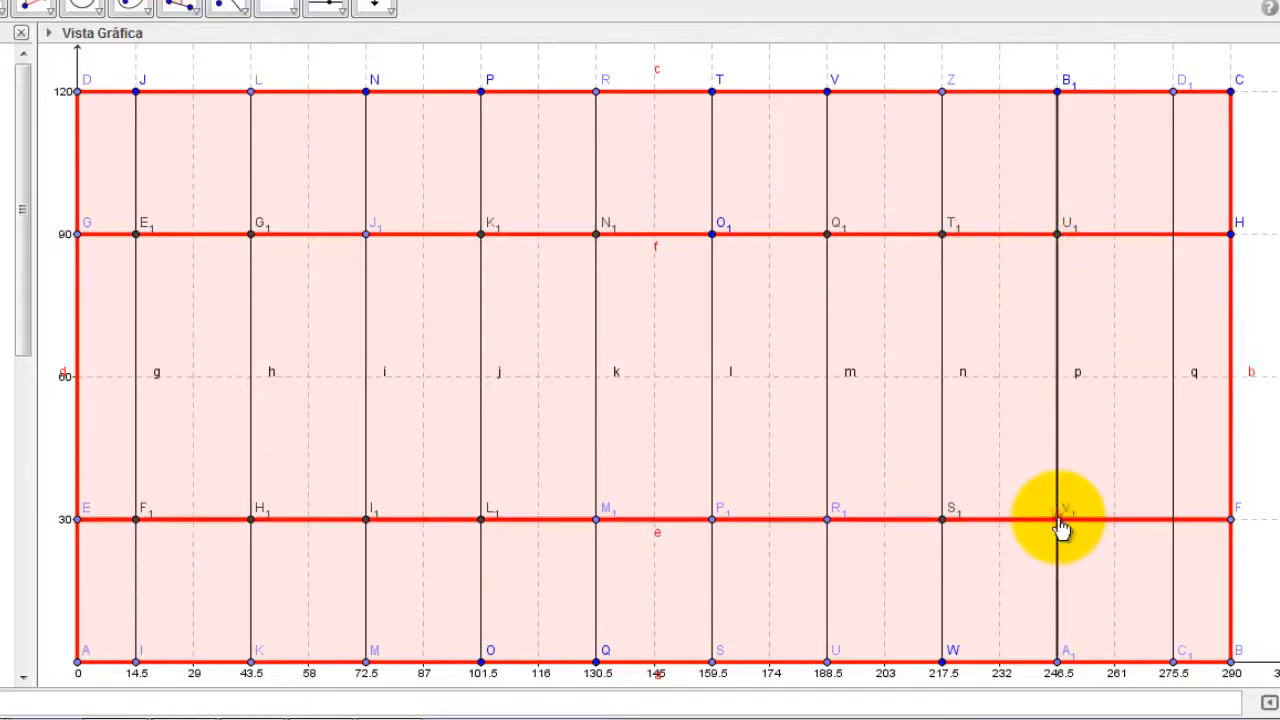
left_click(1173, 520)
left_click(1173, 234)
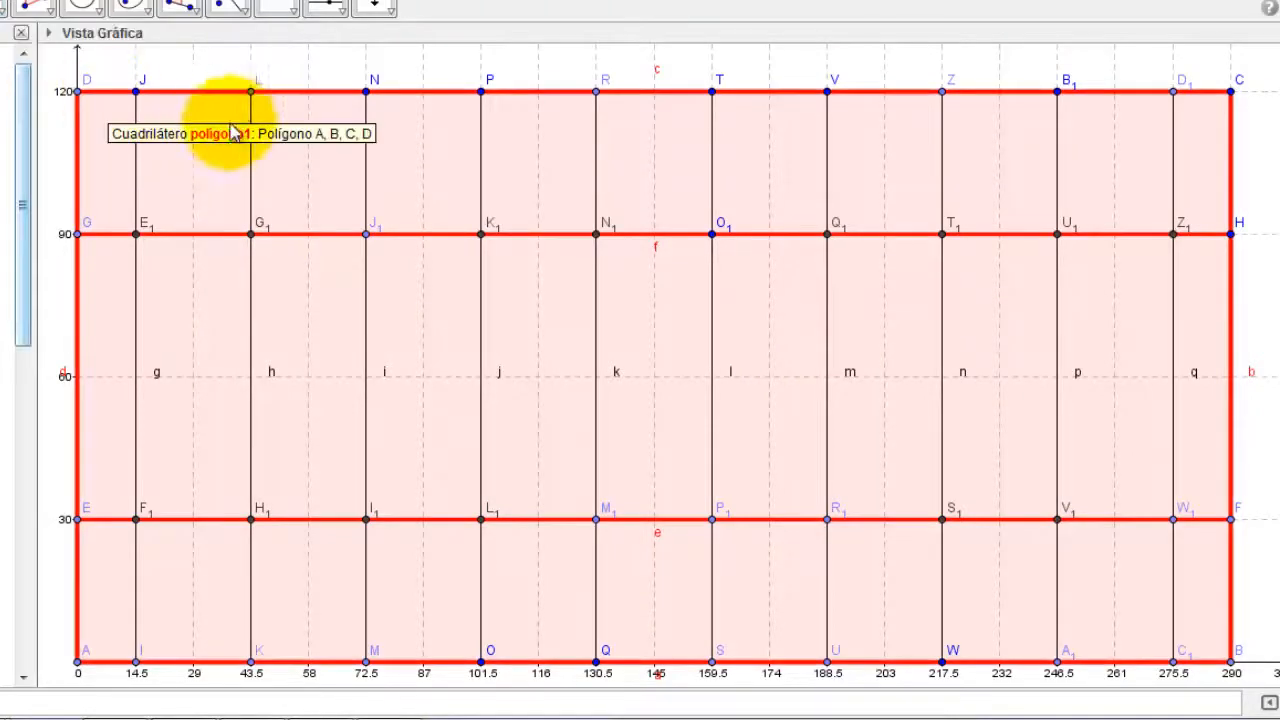
- Try moving point L along the bed's upper edge toward point N, and return it to x = 43.5
left_click_drag(251, 91, 278, 125)
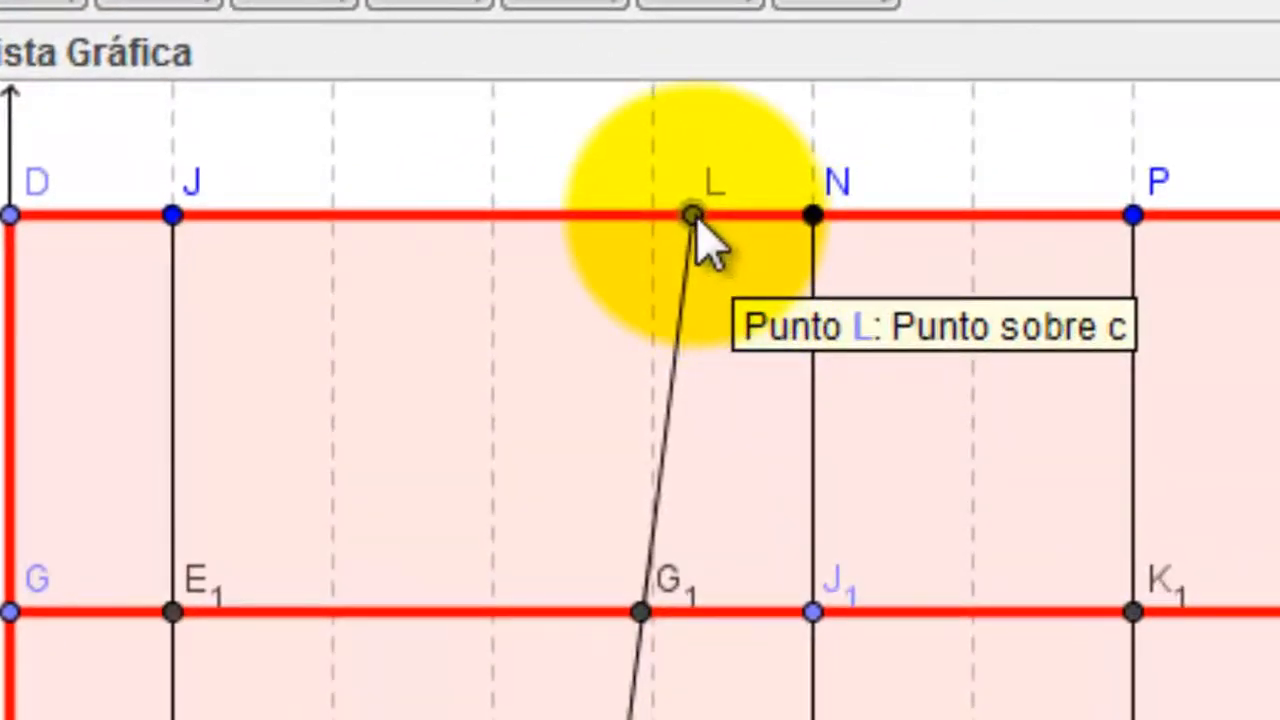
left_click(676, 215)
left_click_drag(648, 215, 493, 215)
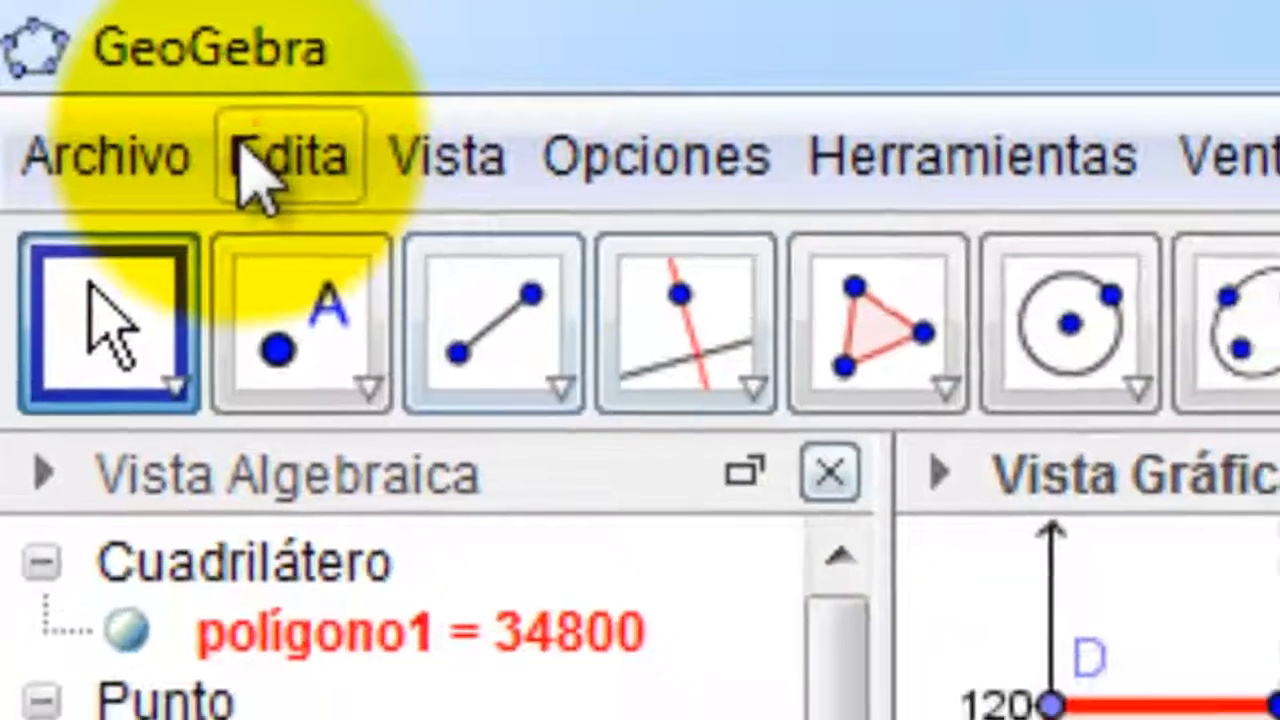
- Copy the graphics view with the finished planting layout to the clipboard
left_click(270, 157)
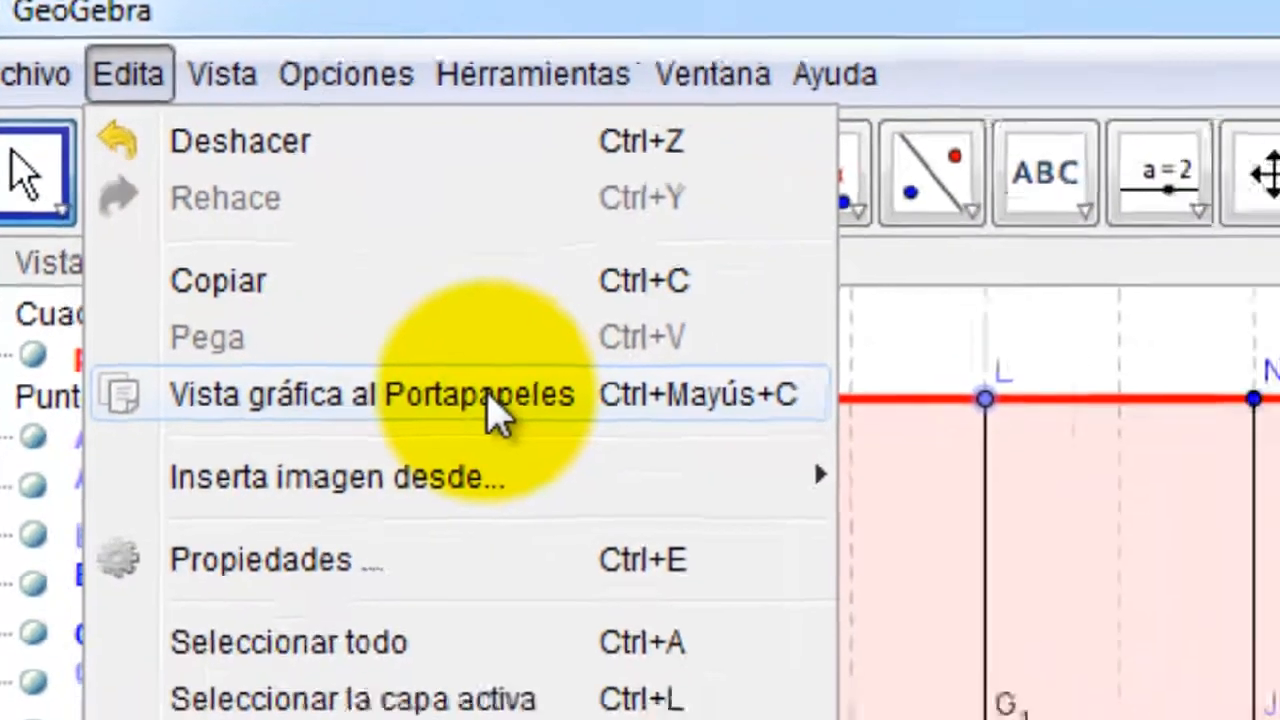
left_click(612, 490)
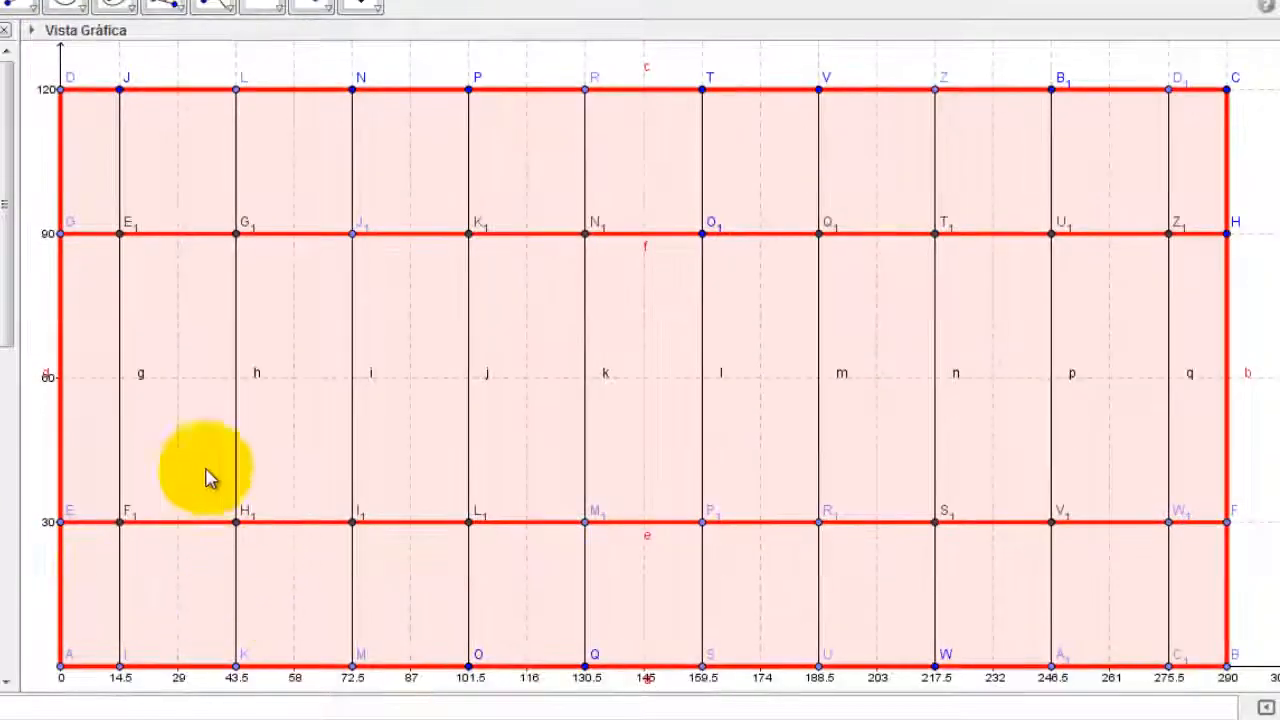